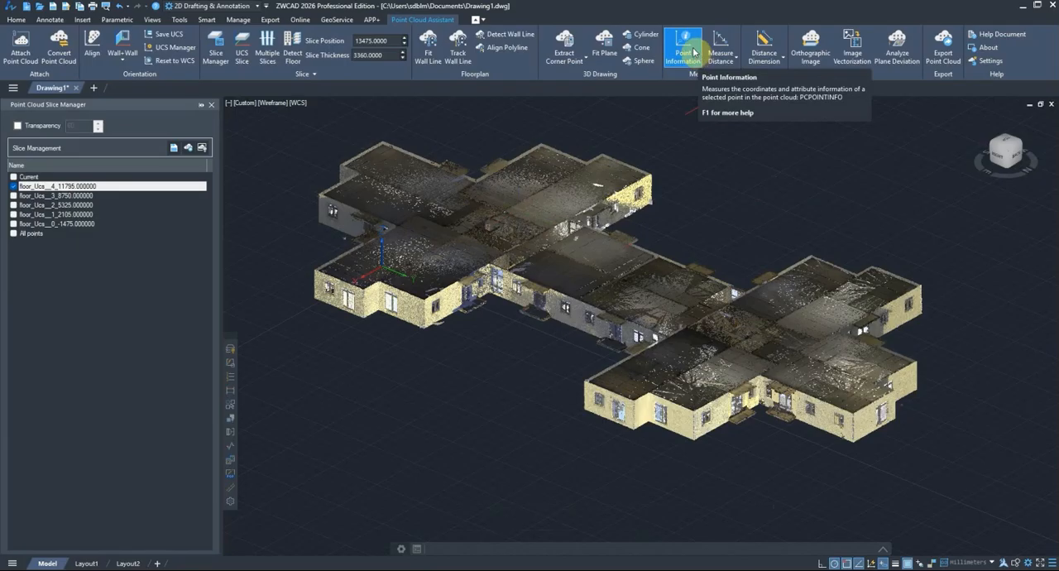
# Step: Query the point information of a point on the yellow exterior wall near the building corner and expand the command history
pyautogui.click(694, 52)
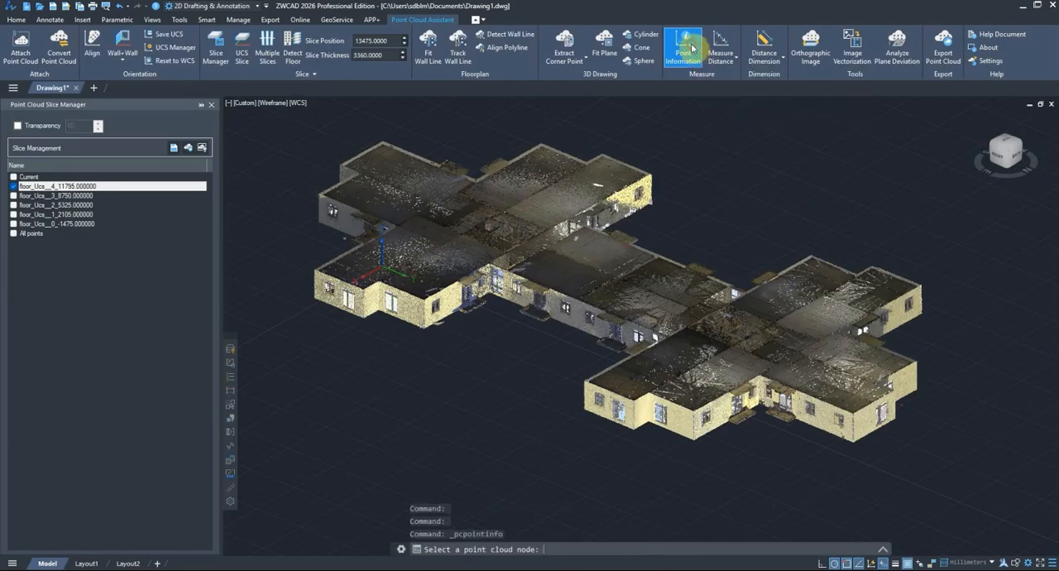
pyautogui.scroll(5, 711, 450)
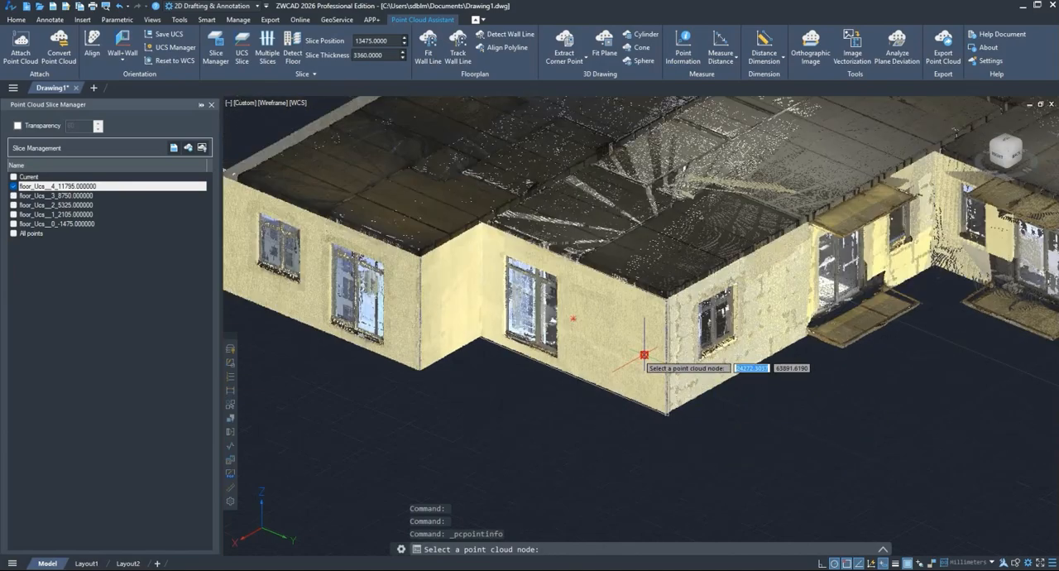
pyautogui.click(645, 355)
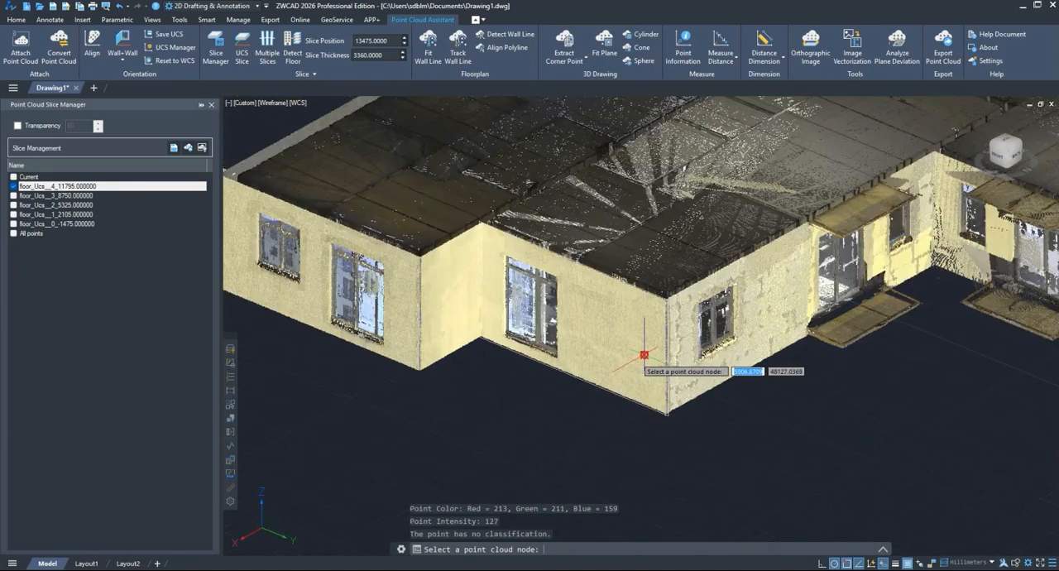
pyautogui.click(883, 551)
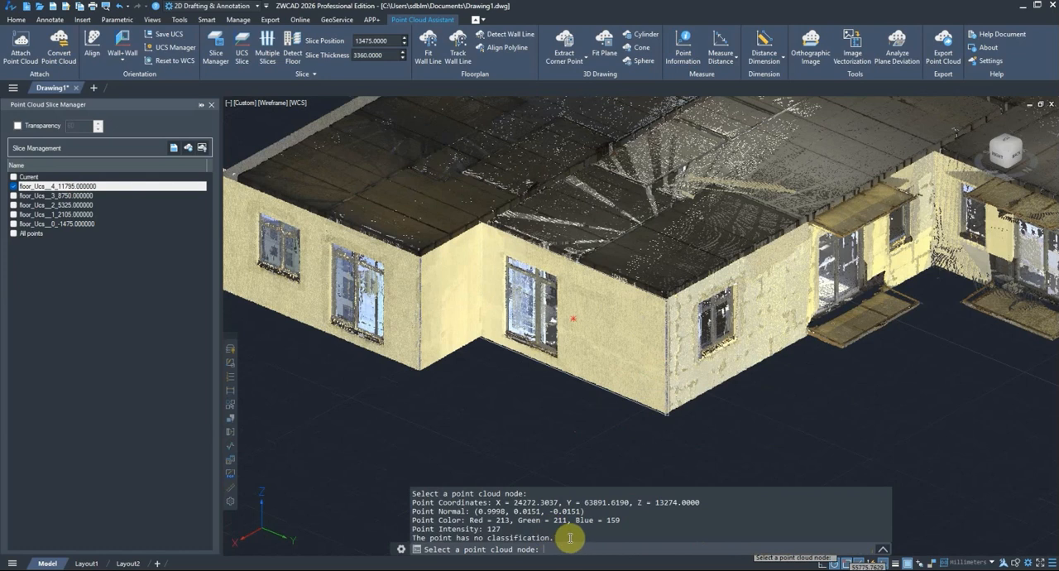
# Step: Examine the queried point's coordinates, color and intensity in the command history, ending the query
pyautogui.moveTo(569, 538); pyautogui.dragTo(405, 495)
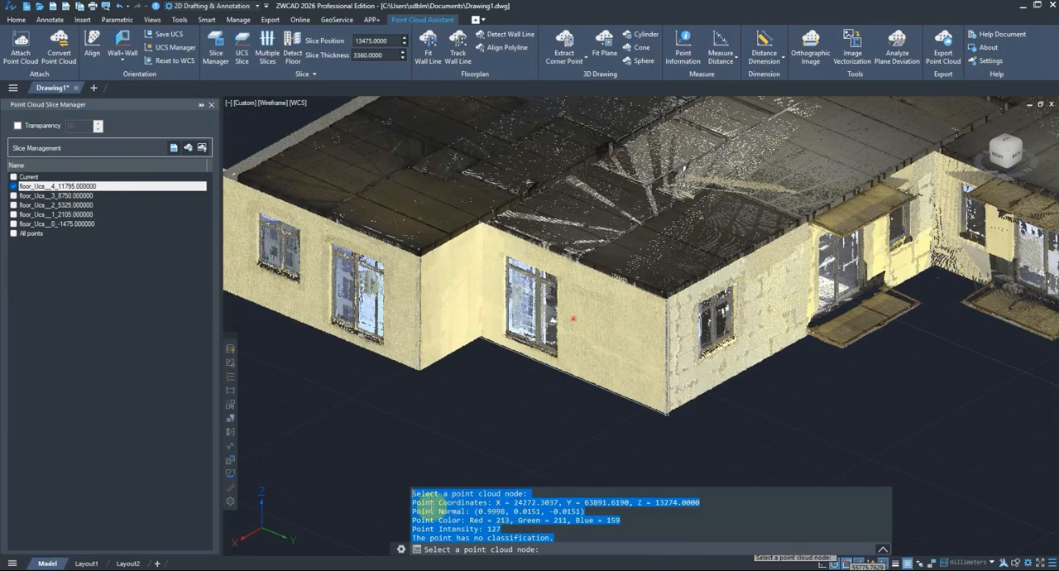
pyautogui.click(424, 503)
pyautogui.moveTo(422, 502); pyautogui.dragTo(749, 502)
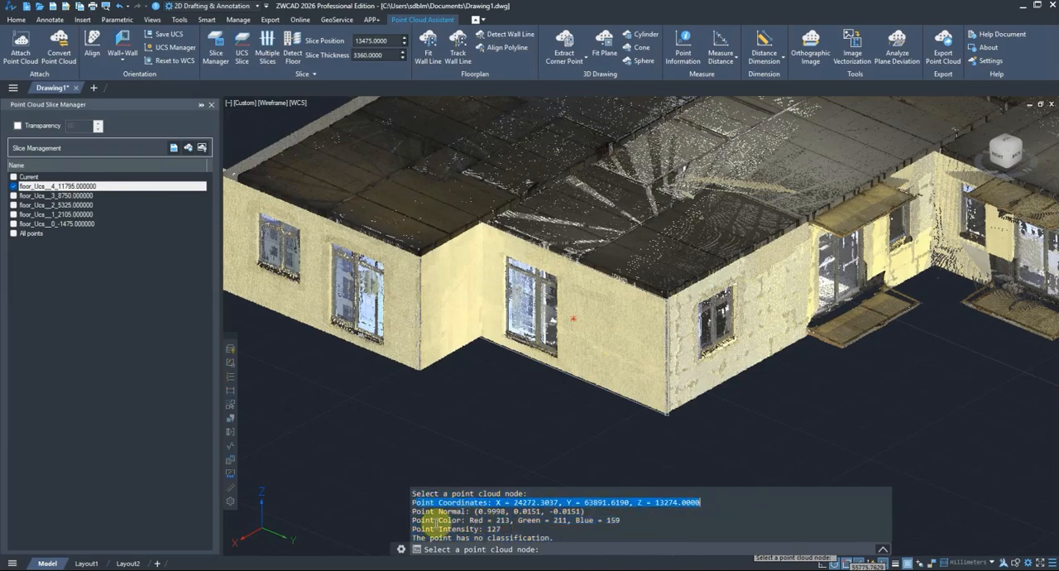
pyautogui.moveTo(412, 520); pyautogui.dragTo(638, 520)
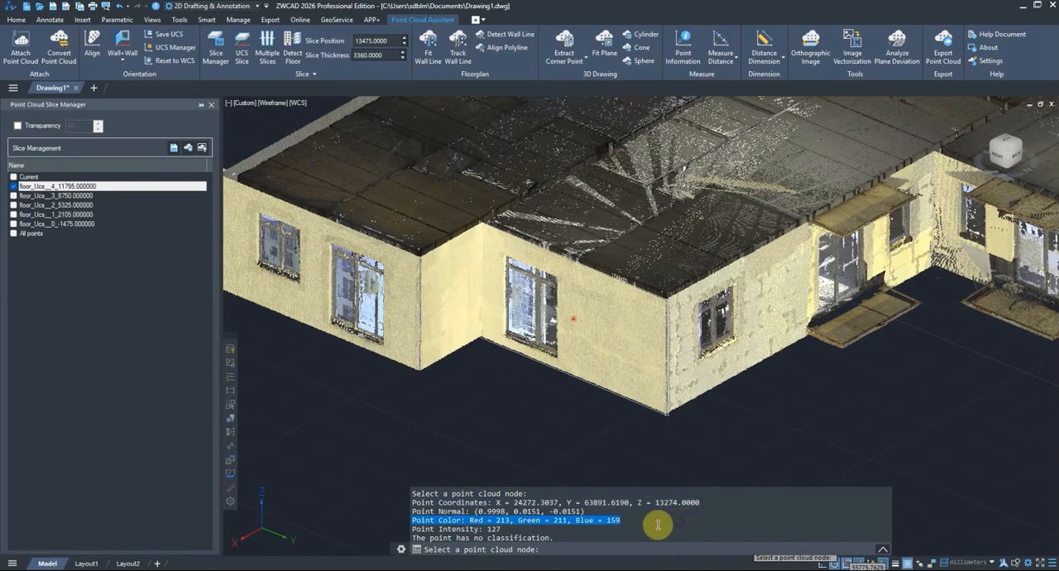
pyautogui.click(543, 529)
pyautogui.moveTo(542, 530); pyautogui.dragTo(401, 530)
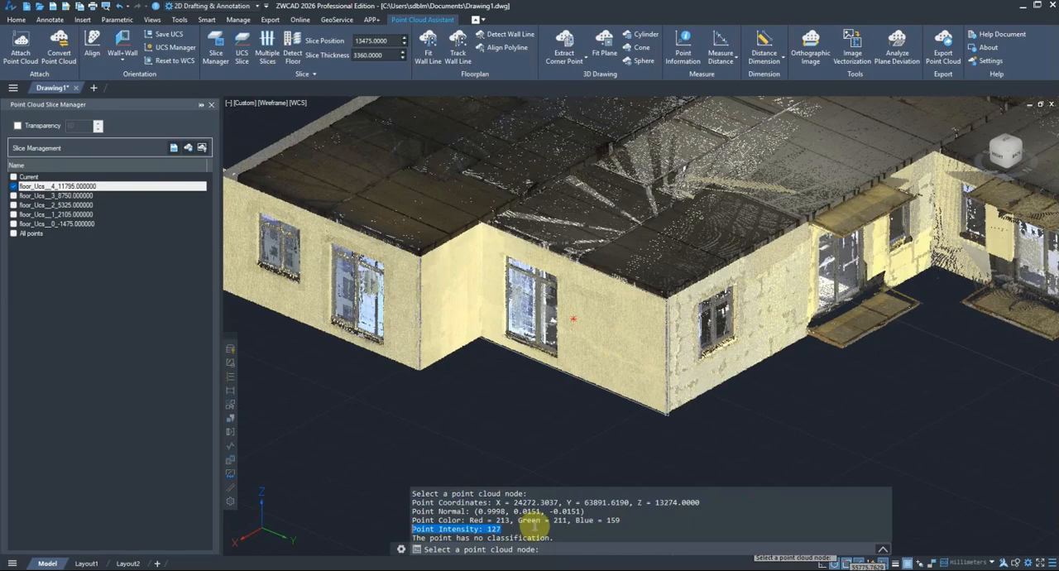
pyautogui.press('Escape')
# Step: Color the building's point cloud by Intensity
pyautogui.click(610, 329)
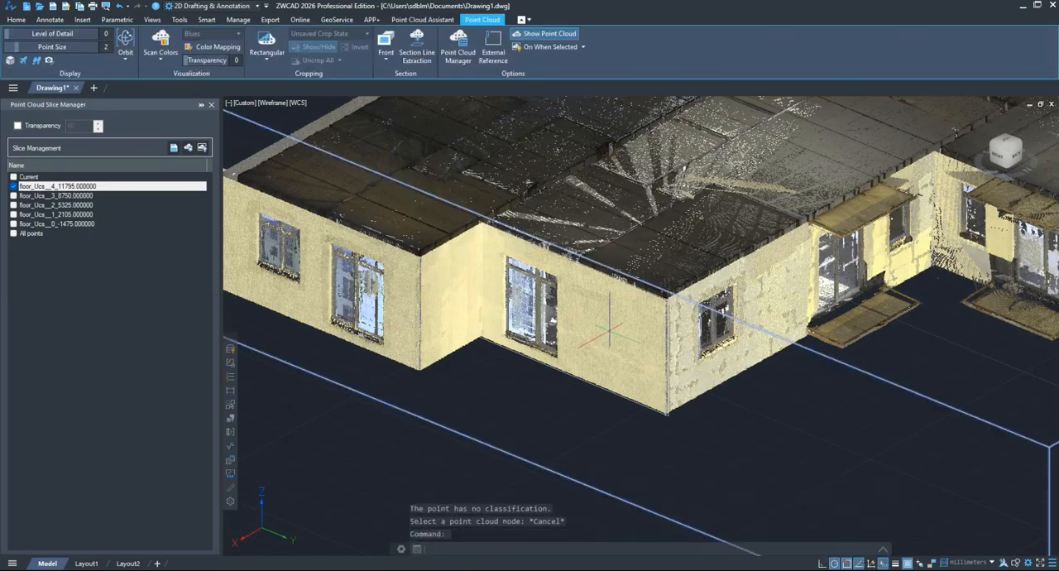
pyautogui.click(152, 59)
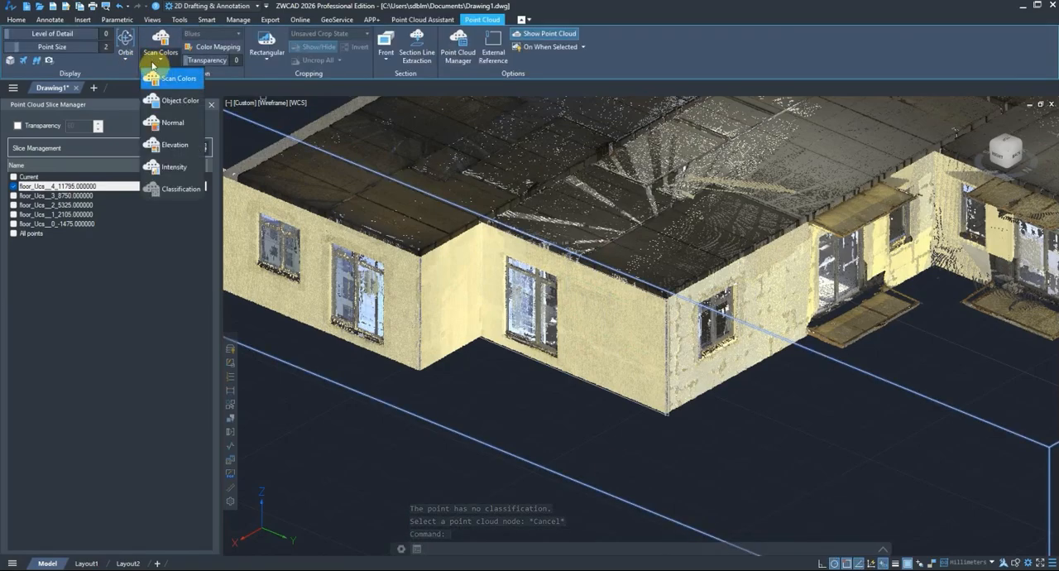
pyautogui.click(175, 166)
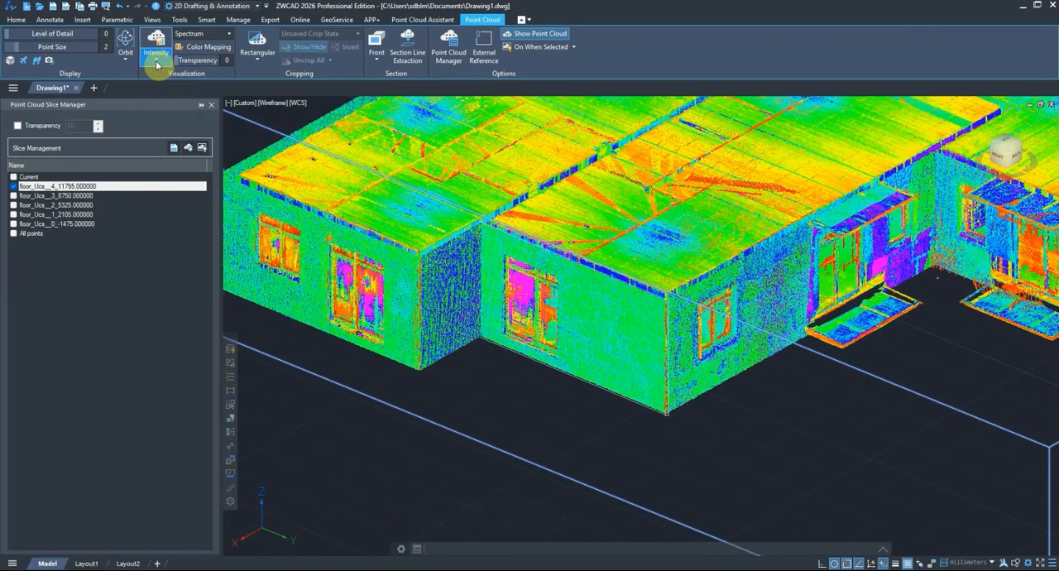
# Step: Review the point's classification line in the history and the available color styles, including Classification
pyautogui.click(884, 549)
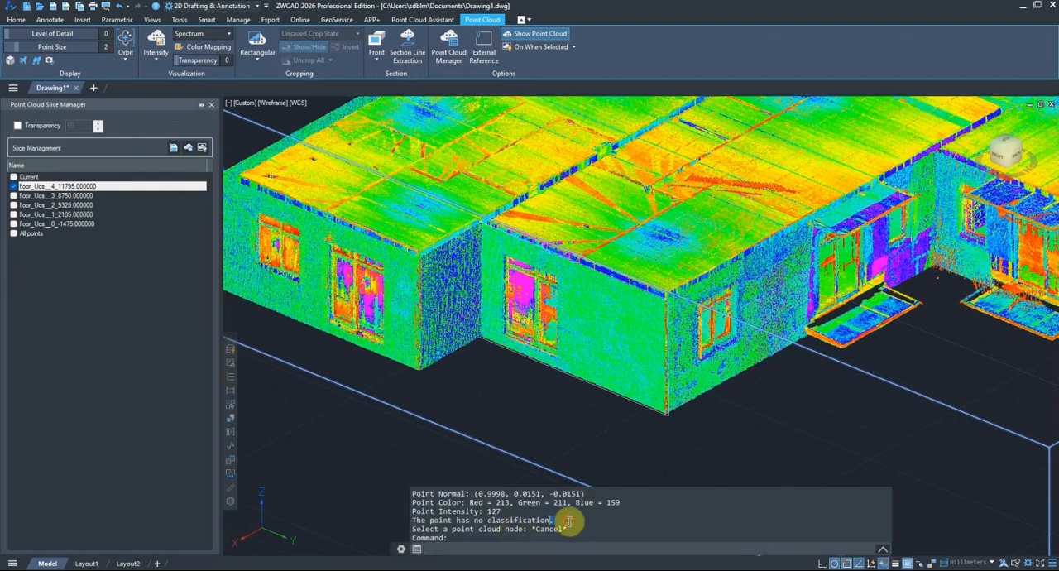
pyautogui.moveTo(572, 520); pyautogui.dragTo(409, 520)
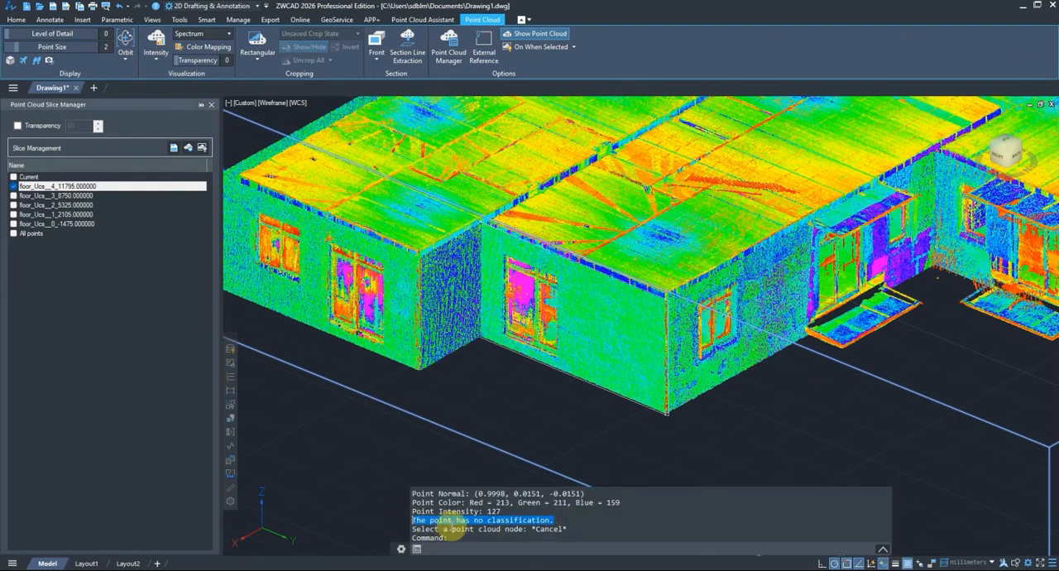
pyautogui.click(157, 54)
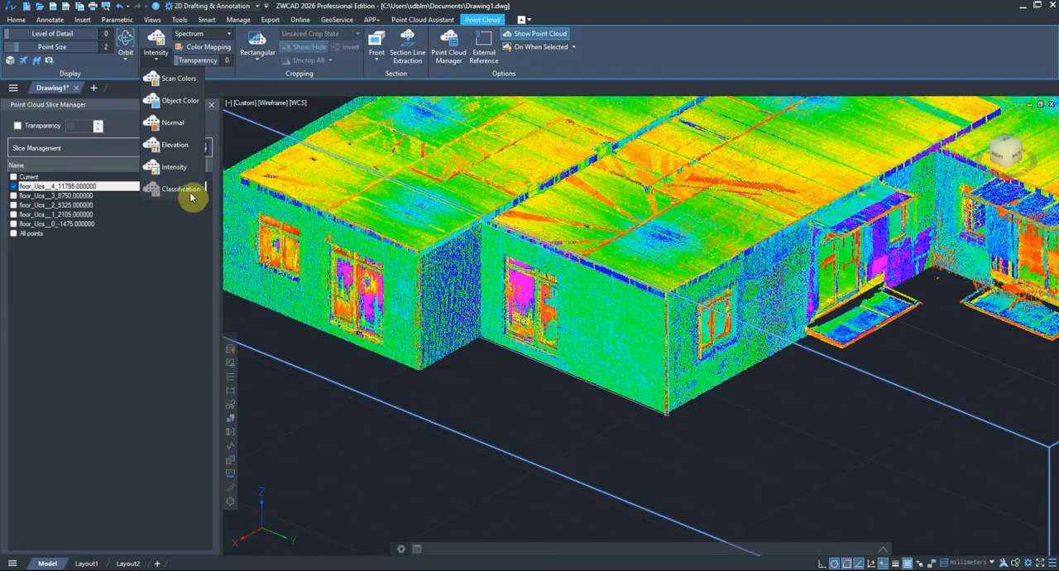
pyautogui.press('Escape')
pyautogui.press('Escape')
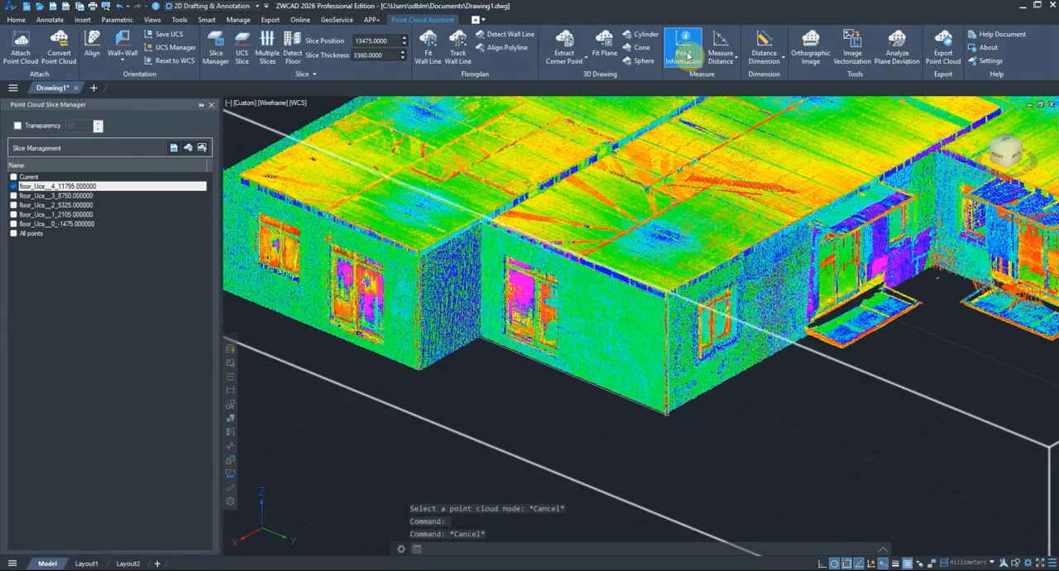
# Step: Set the point cloud's color style back to Scan Colors
pyautogui.click(582, 257)
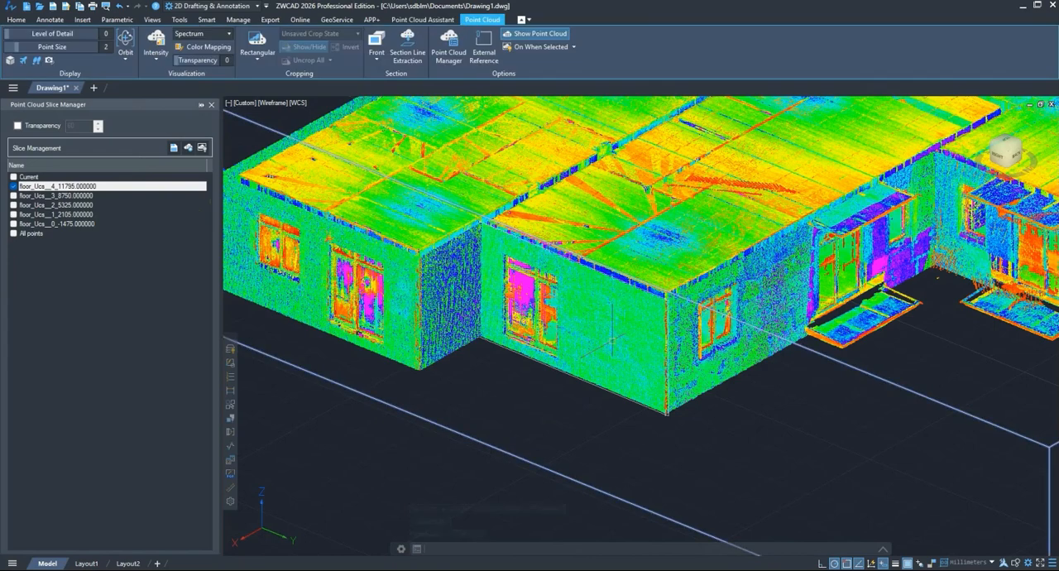
pyautogui.click(155, 58)
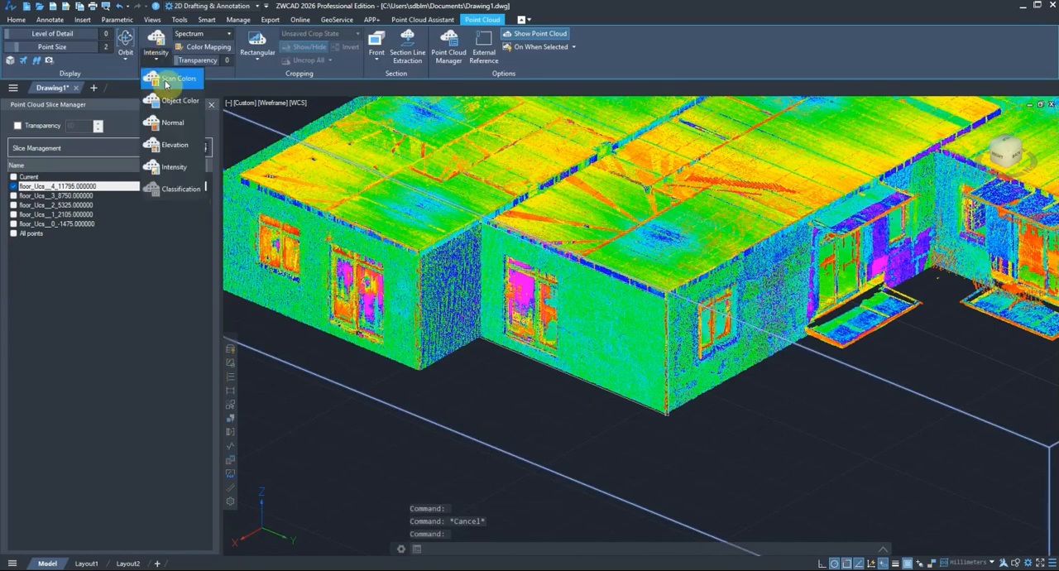
pyautogui.click(166, 82)
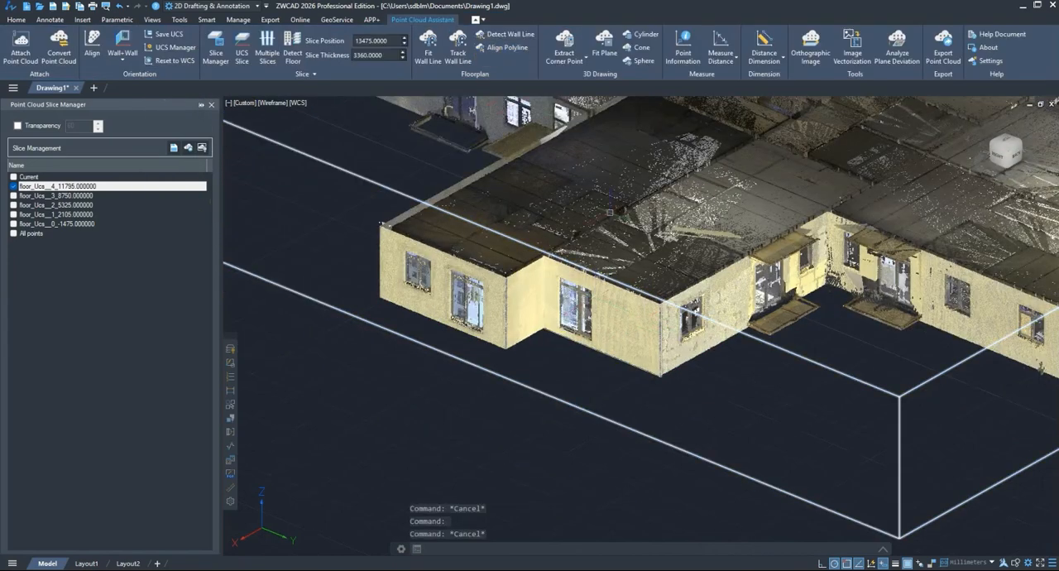
pyautogui.moveTo(610, 212); pyautogui.dragTo(580, 259, button='middle')
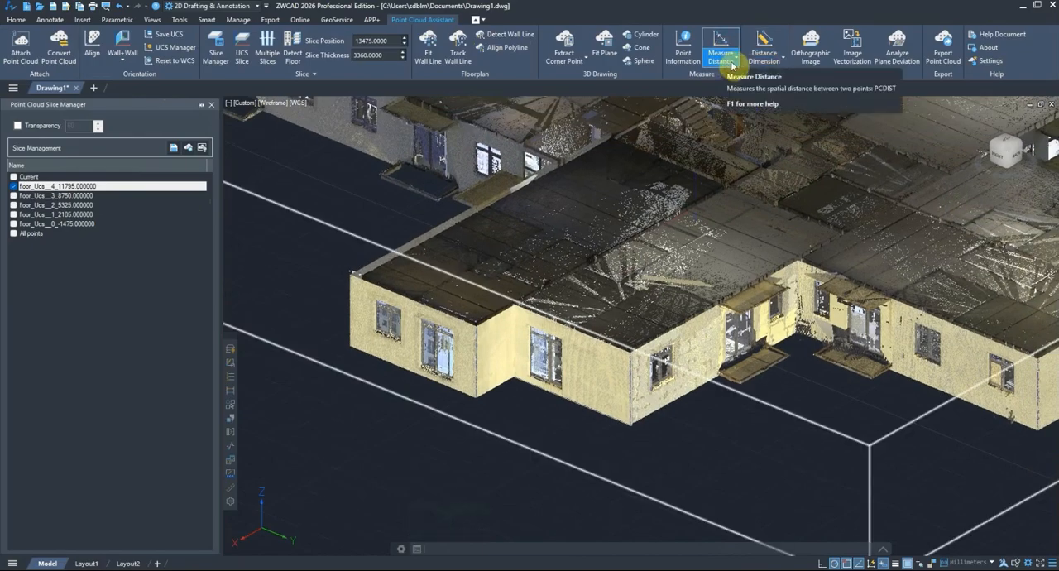
# Step: Measure the Horizontal distance between the yellow recess wall and the gray side wall with Measure Distance and review the result
pyautogui.click(732, 66)
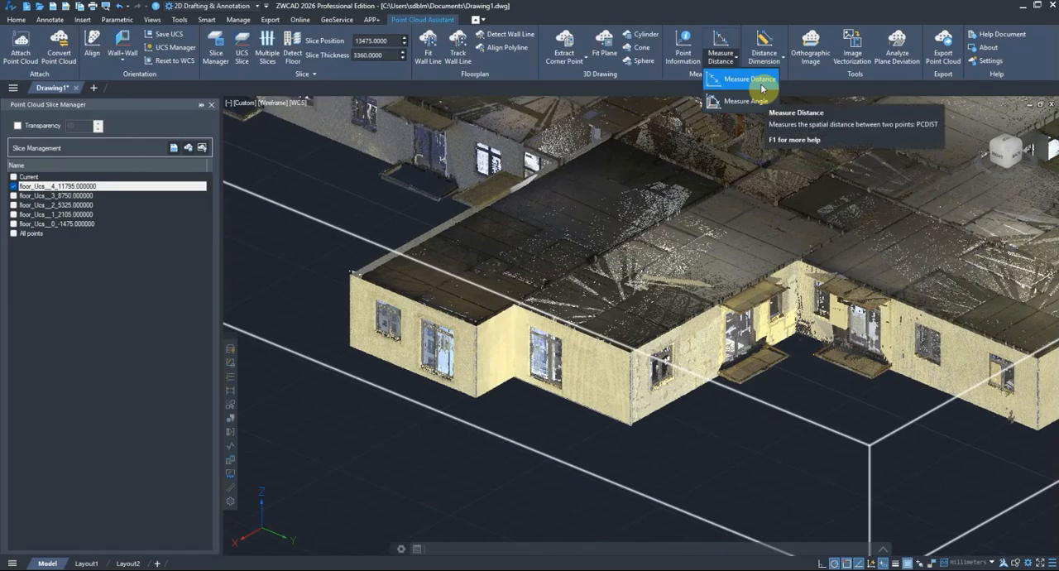
pyautogui.click(763, 80)
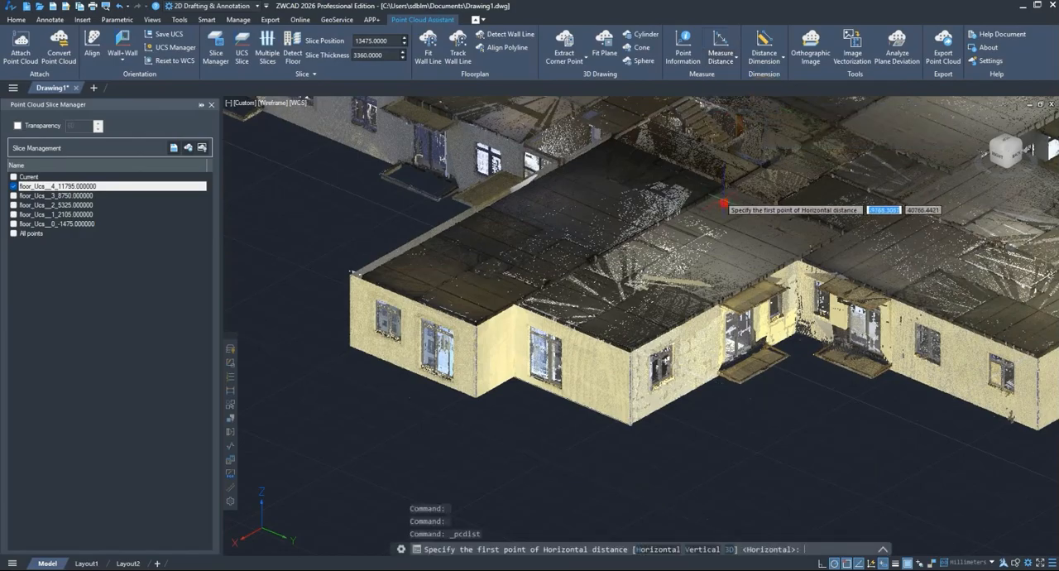
pyautogui.scroll(-3, 721, 201)
pyautogui.keyDown('shift'); pyautogui.moveTo(590, 334); pyautogui.dragTo(708, 355, button='middle'); pyautogui.keyUp('shift')
pyautogui.scroll(2, 574, 408)
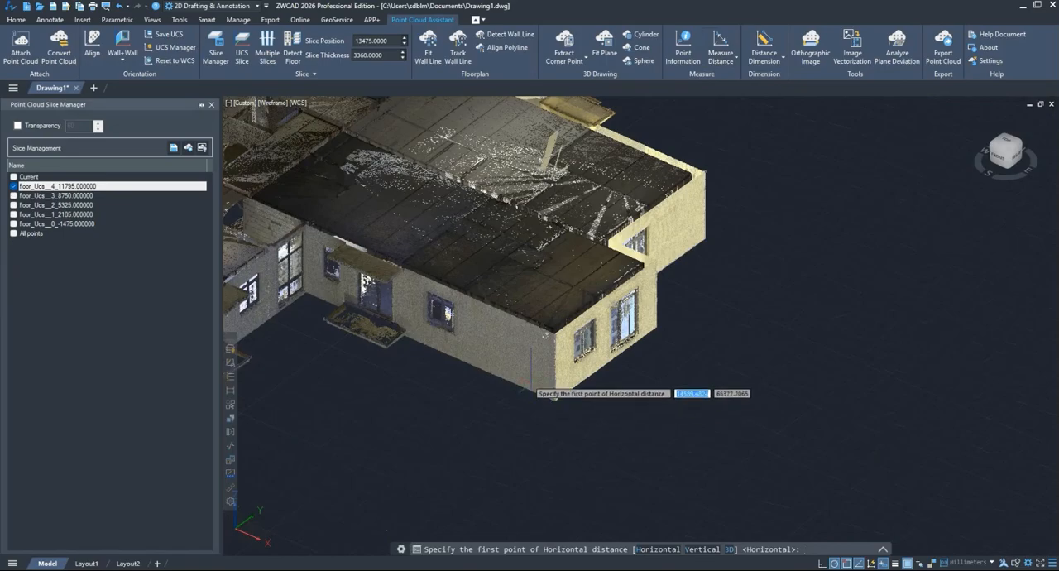
pyautogui.scroll(2, 539, 364)
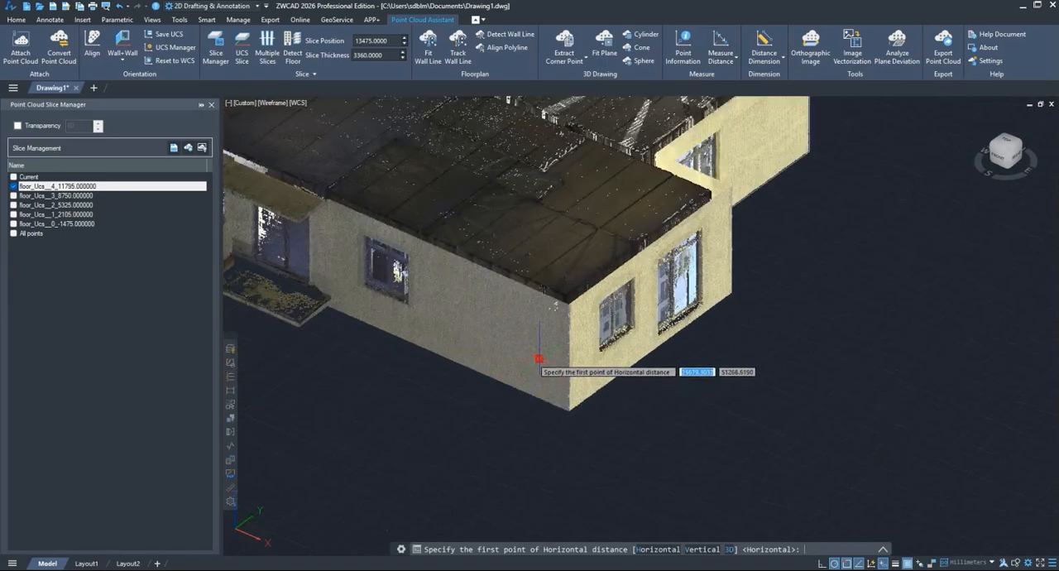
pyautogui.moveTo(732, 374)
pyautogui.keyDown('shift'); pyautogui.mouseDown(button='middle')
pyautogui.moveTo(632, 383)
pyautogui.moveTo(751, 376)
pyautogui.mouseUp(button='middle'); pyautogui.keyUp('shift')
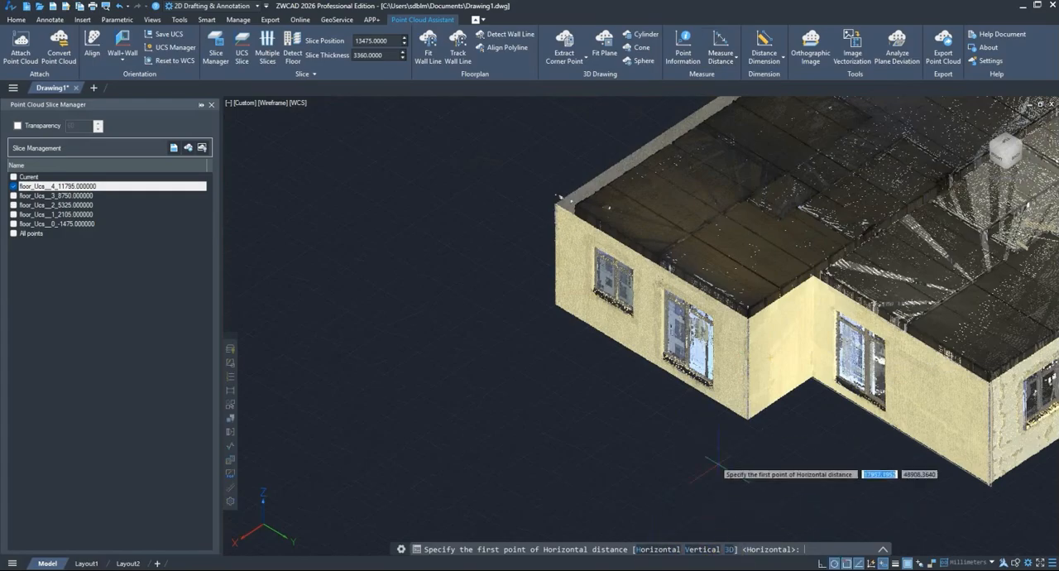
pyautogui.click(653, 550)
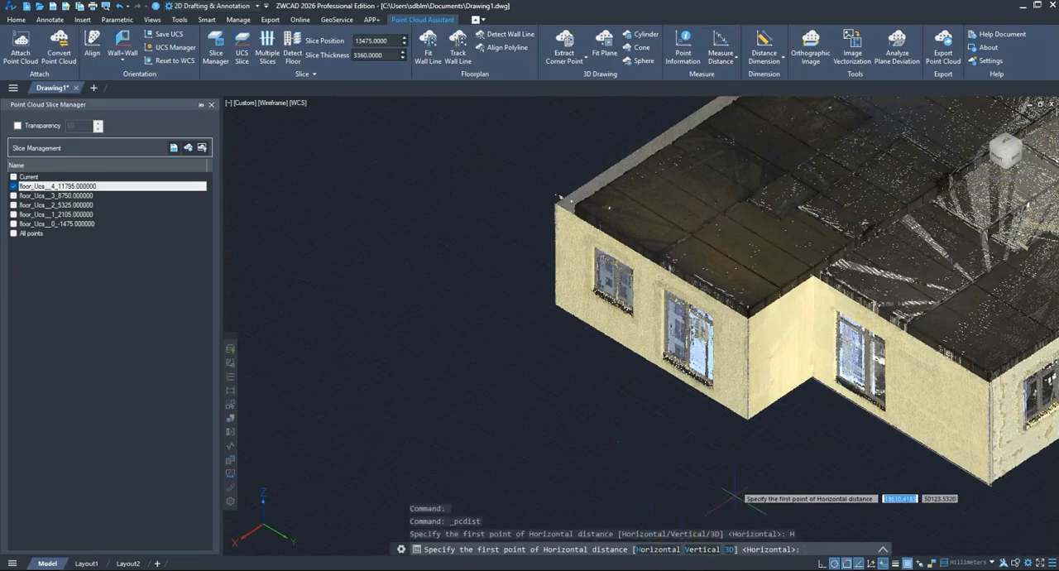
pyautogui.click(765, 354)
pyautogui.keyDown('shift'); pyautogui.moveTo(590, 355); pyautogui.dragTo(698, 369, button='middle'); pyautogui.keyUp('shift')
pyautogui.scroll(-3, 736, 294)
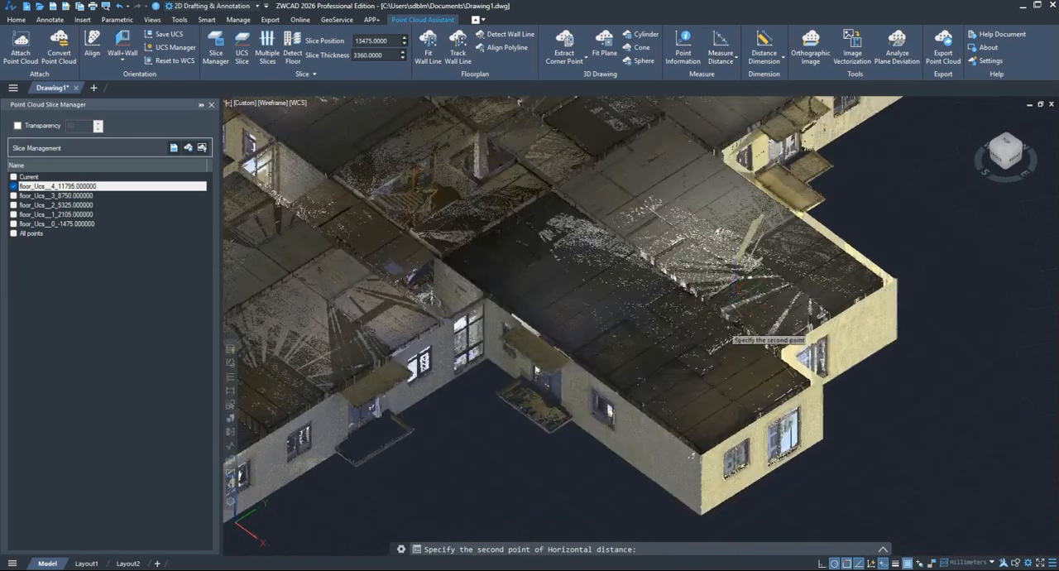
pyautogui.click(682, 476)
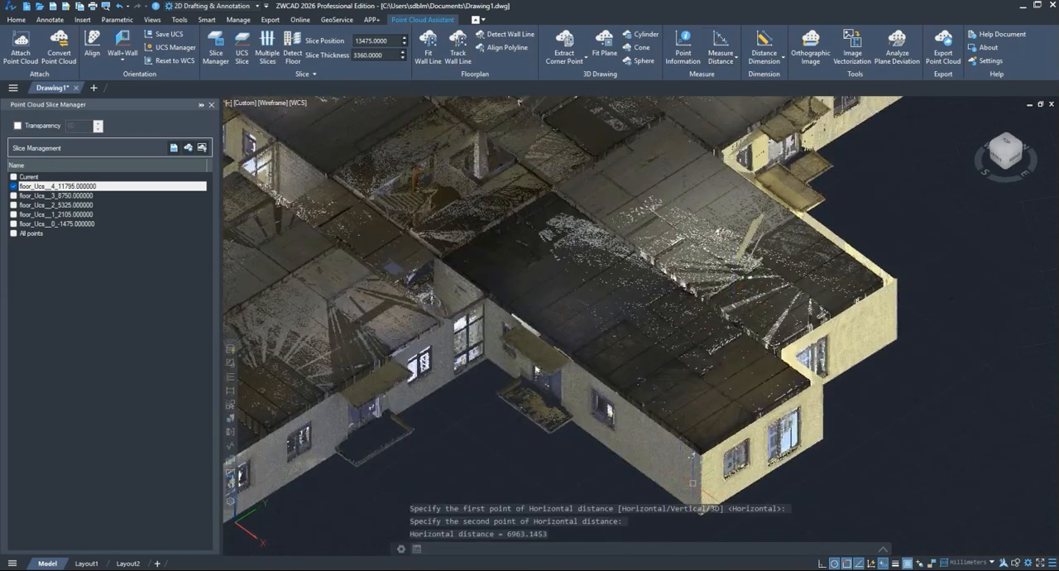
pyautogui.click(884, 551)
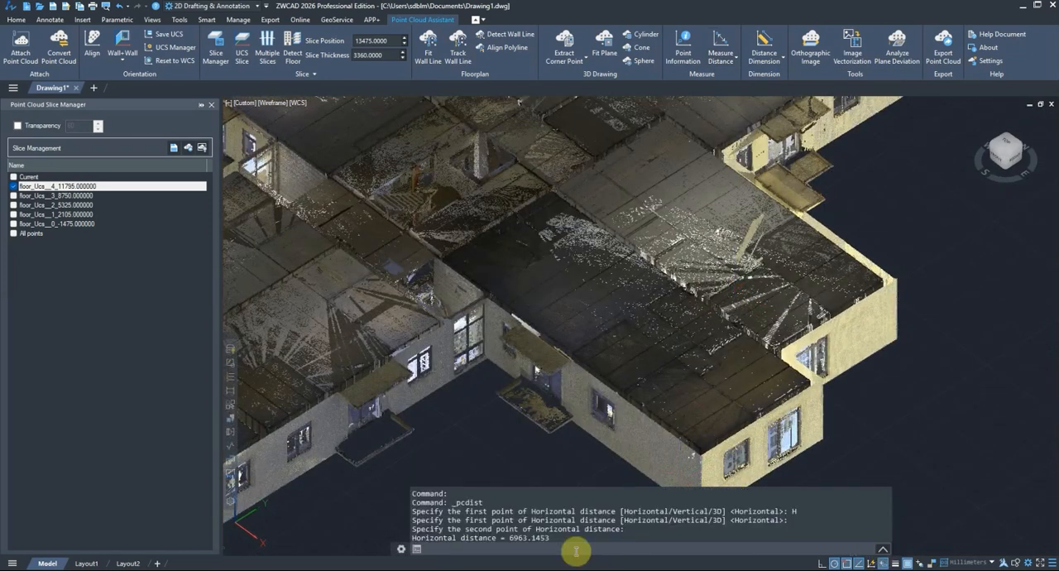
pyautogui.moveTo(569, 538); pyautogui.dragTo(413, 542)
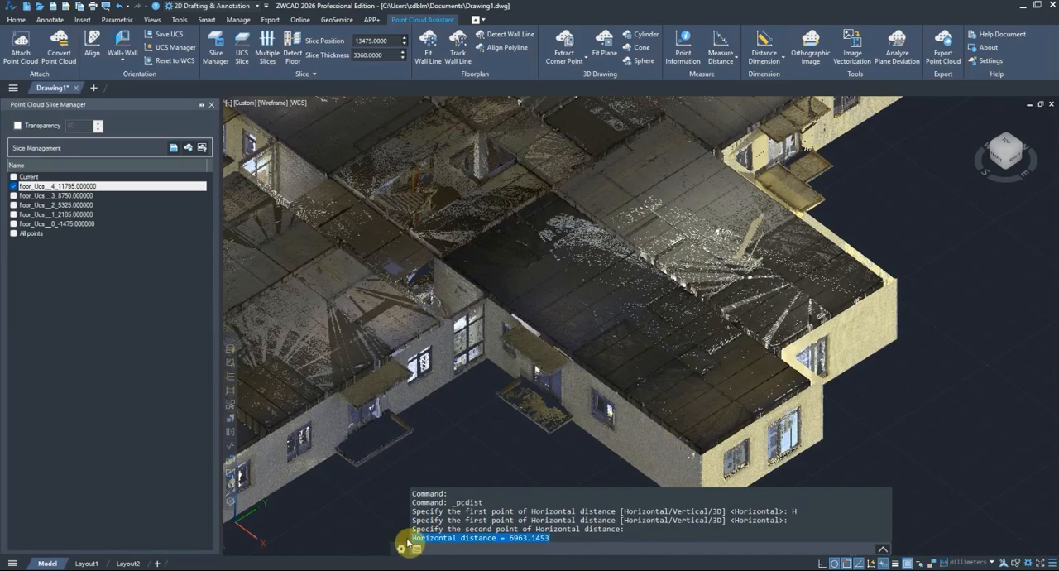
pyautogui.click(669, 470)
# Step: Measure the Vertical distance from the top to the base of the gray wall beside the building corner
pyautogui.moveTo(683, 477); pyautogui.dragTo(650, 400, button='middle')
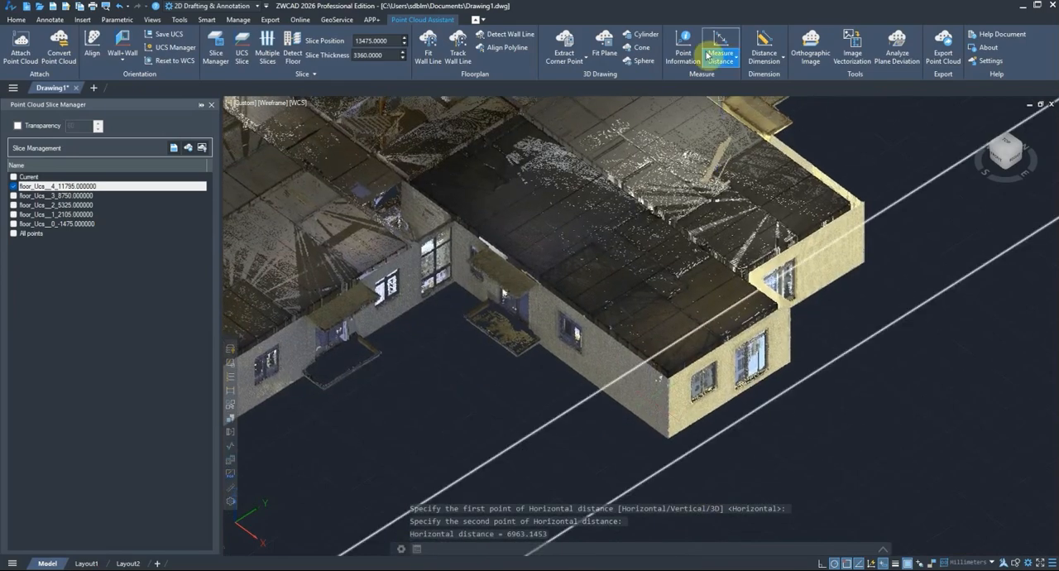
pyautogui.click(736, 60)
pyautogui.click(740, 86)
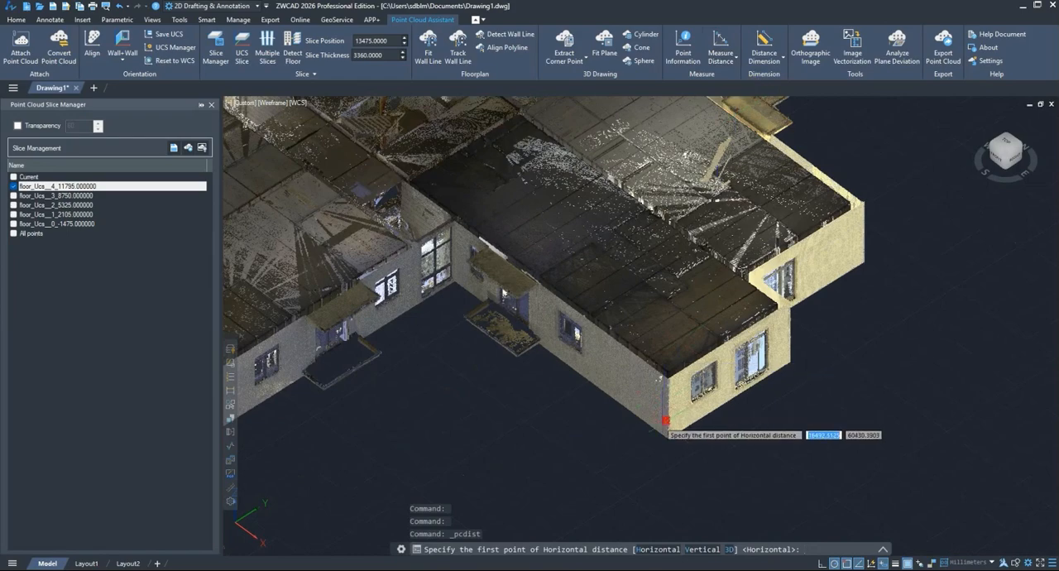
pyautogui.write('V')
pyautogui.press('Return')
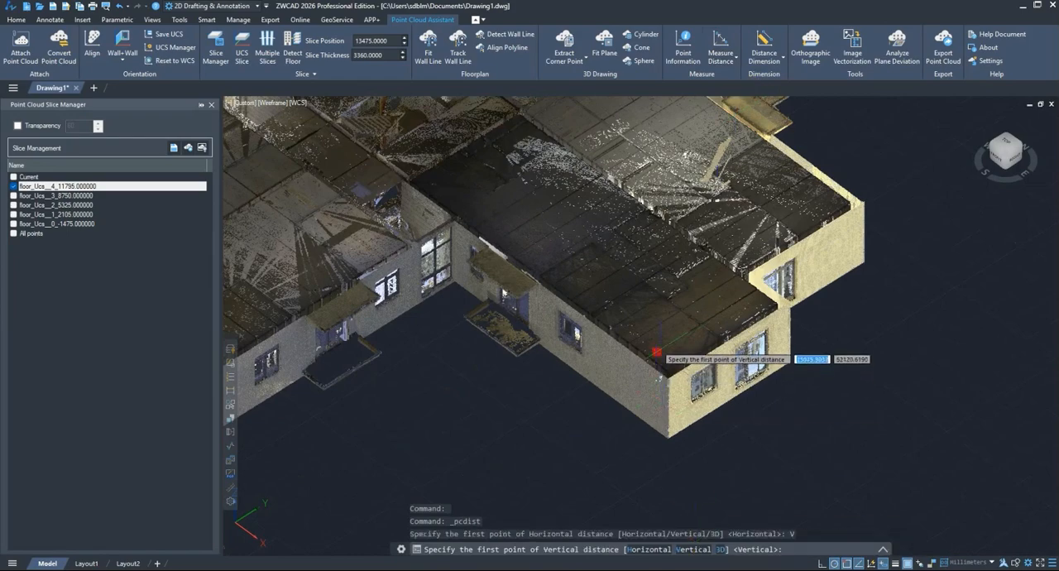
pyautogui.click(660, 378)
pyautogui.scroll(4, 657, 464)
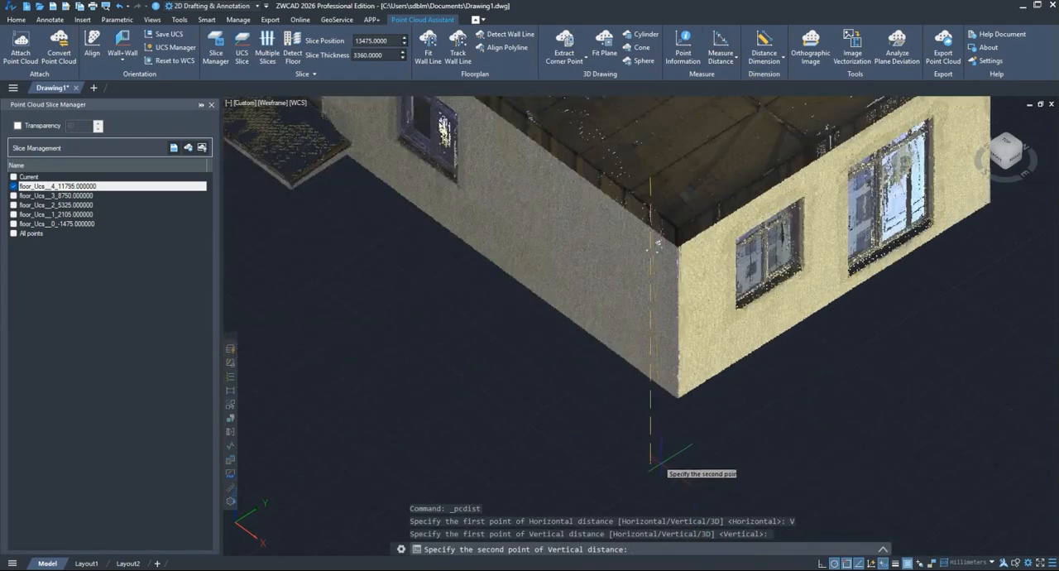
pyautogui.keyDown('shift'); pyautogui.moveTo(658, 463); pyautogui.dragTo(645, 268, button='middle'); pyautogui.keyUp('shift')
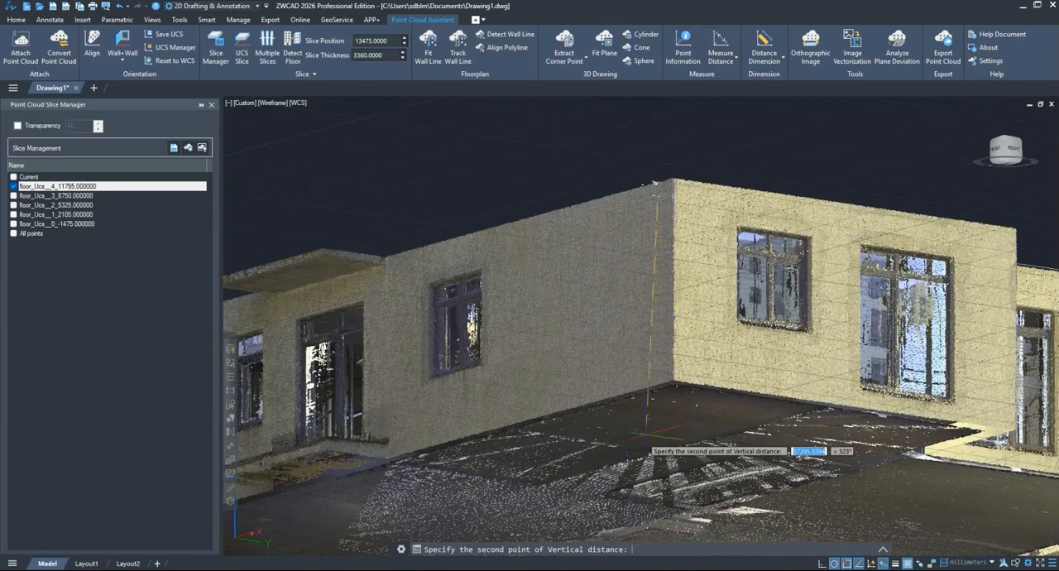
pyautogui.click(663, 405)
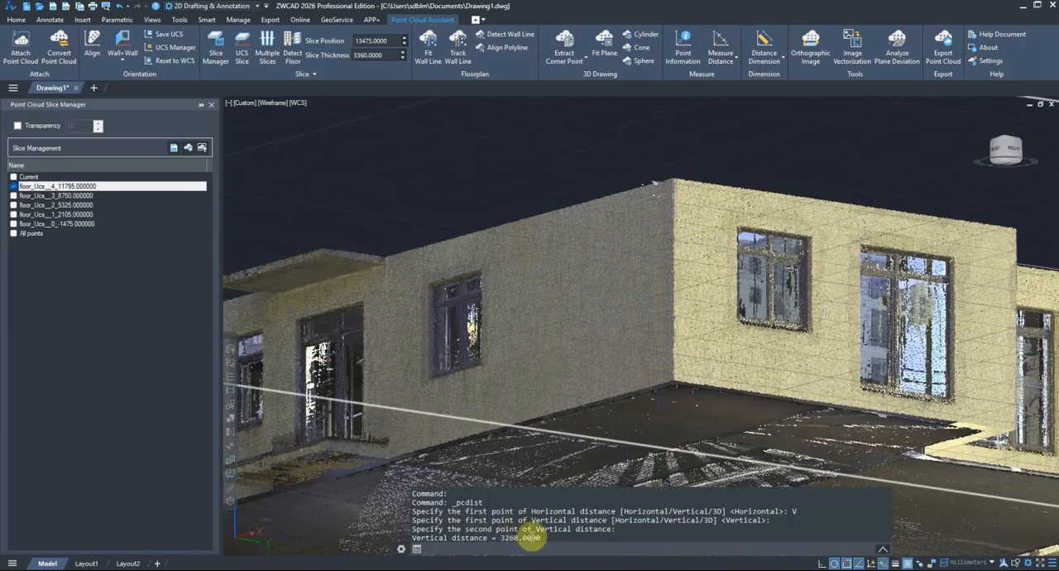
# Step: Review the Vertical distance result in the command history
pyautogui.moveTo(548, 538); pyautogui.dragTo(404, 538)
pyautogui.click(503, 549)
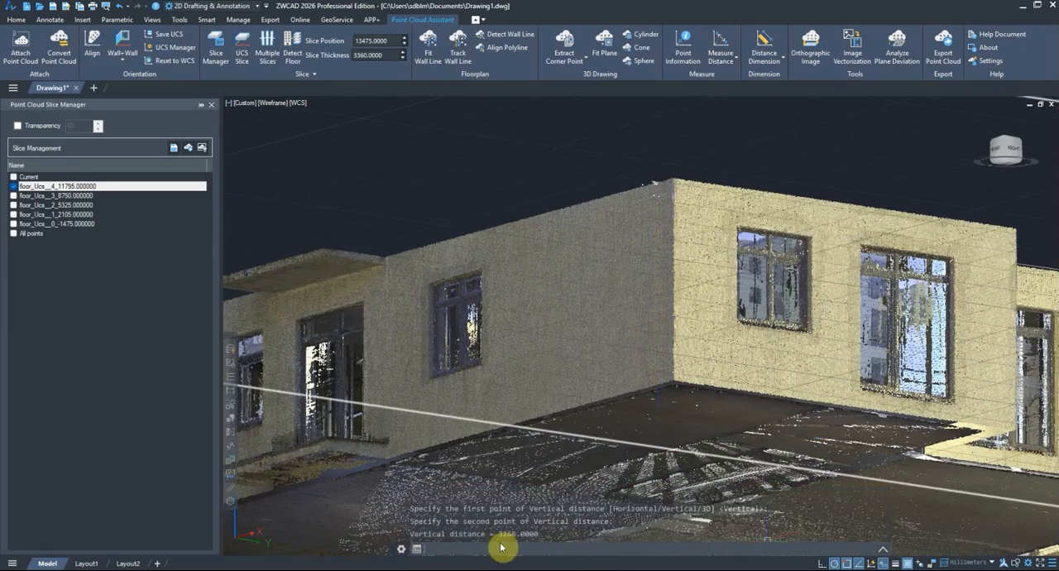
pyautogui.press('Escape')
# Step: Measure the 3D distance from the yellow recess wall to the gray side wall near the building corner with Measure Distance
pyautogui.scroll(-6, 546, 480)
pyautogui.keyDown('shift'); pyautogui.moveTo(546, 468); pyautogui.dragTo(644, 469, button='middle'); pyautogui.keyUp('shift')
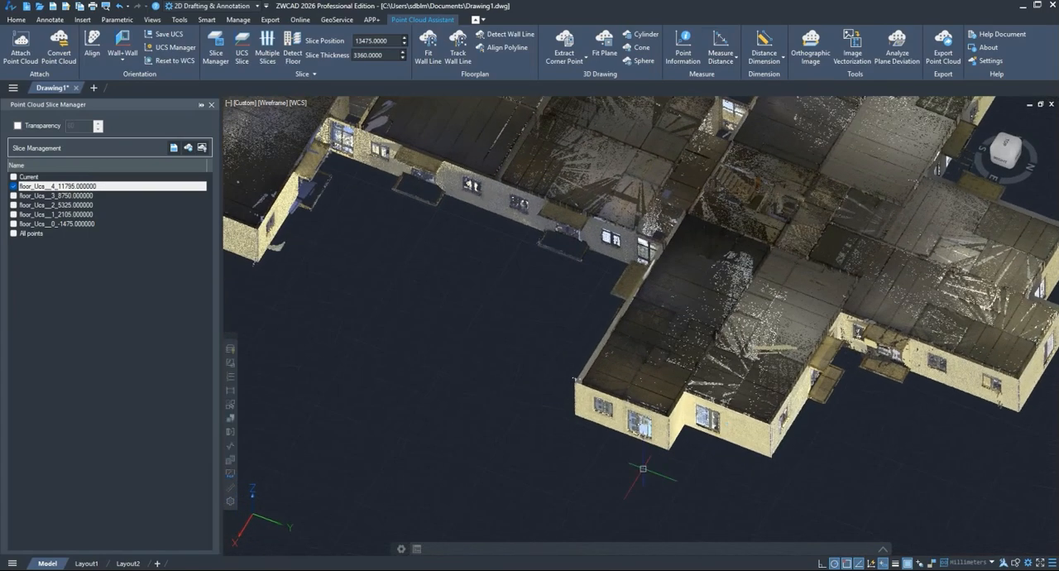
pyautogui.click(721, 46)
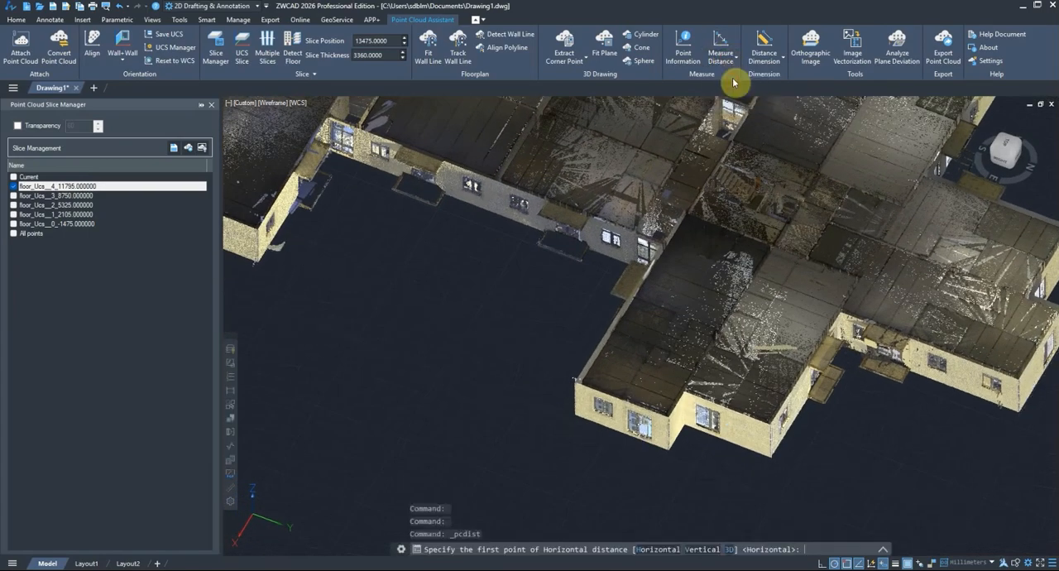
pyautogui.click(730, 550)
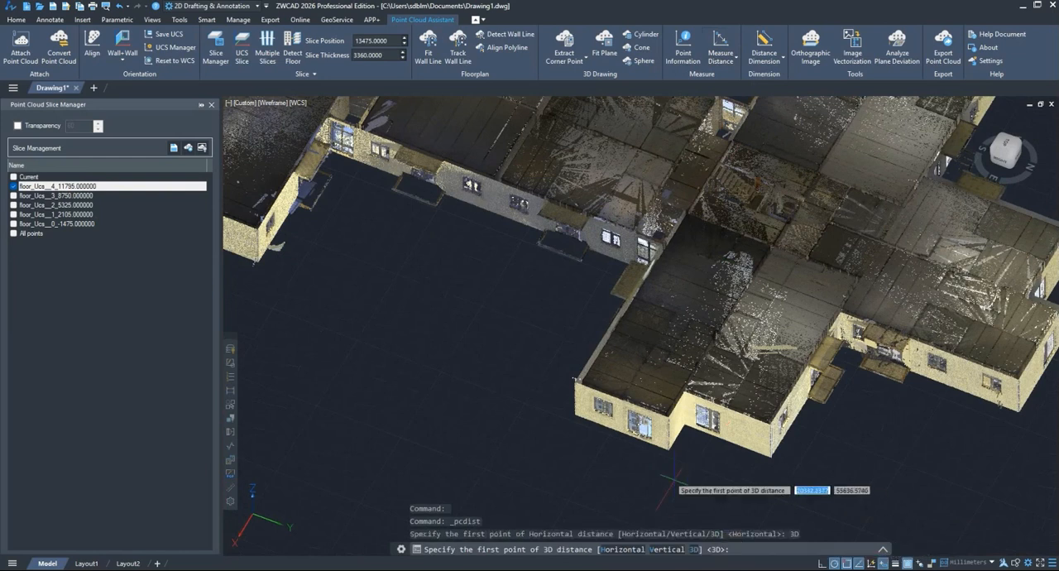
pyautogui.scroll(3, 666, 464)
pyautogui.click(690, 394)
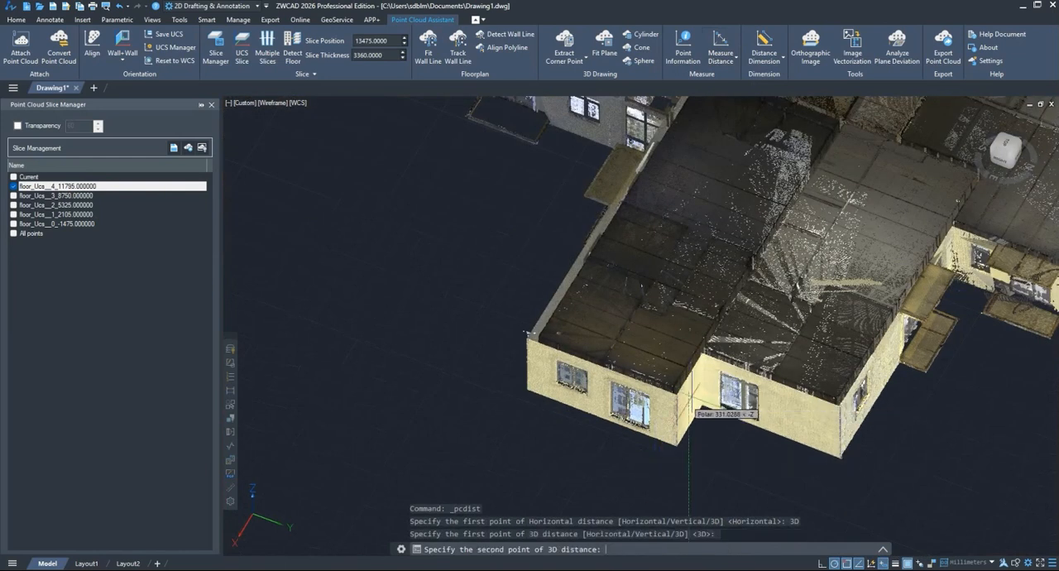
pyautogui.moveTo(588, 388); pyautogui.dragTo(883, 412, button='middle')
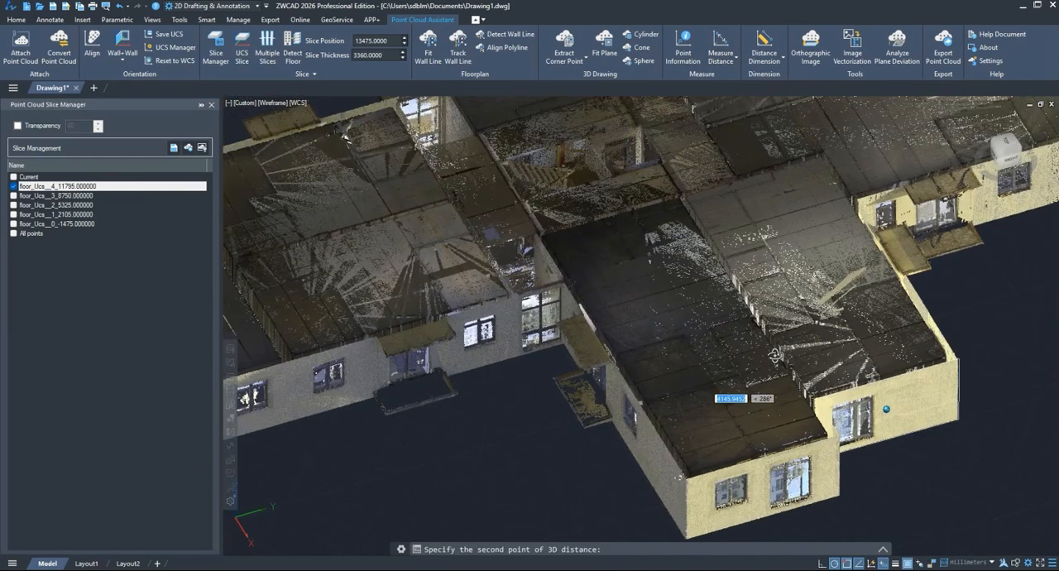
pyautogui.click(681, 518)
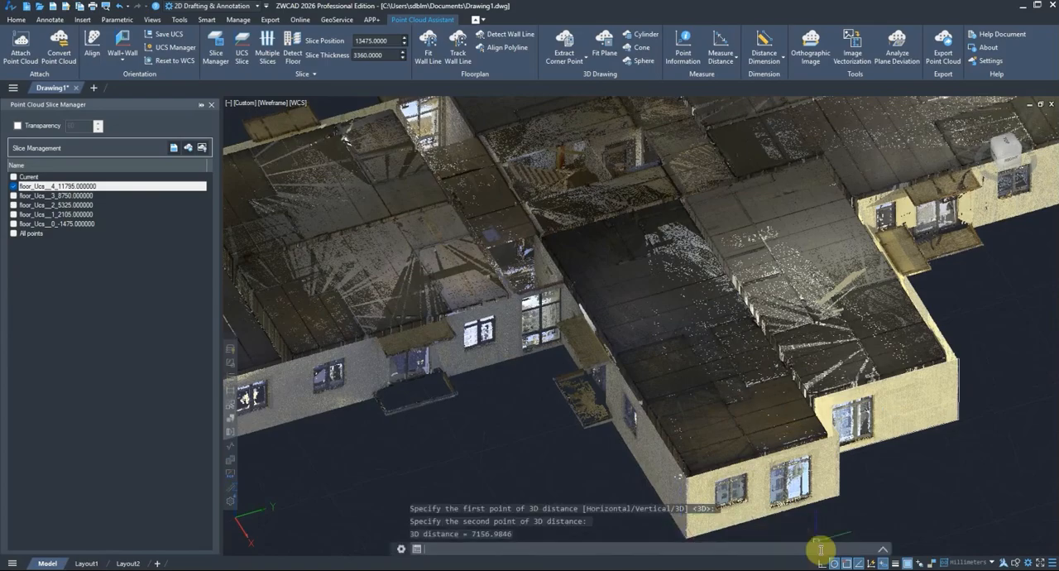
# Step: Measure the angle between the gray side wall and the yellow front wall at the building corner with Measure Angle
pyautogui.moveTo(722, 457); pyautogui.dragTo(694, 340, button='middle')
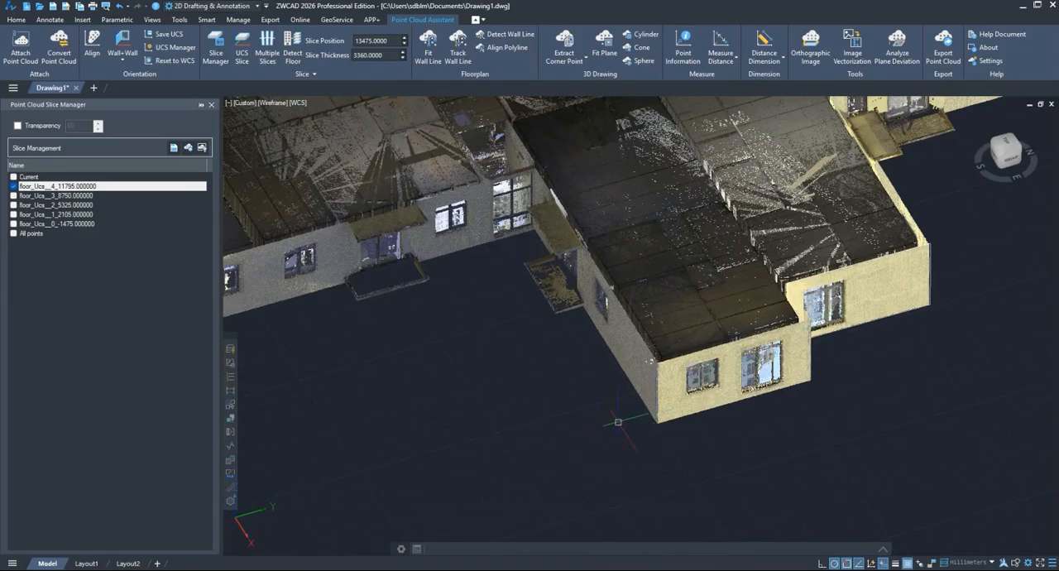
pyautogui.click(732, 58)
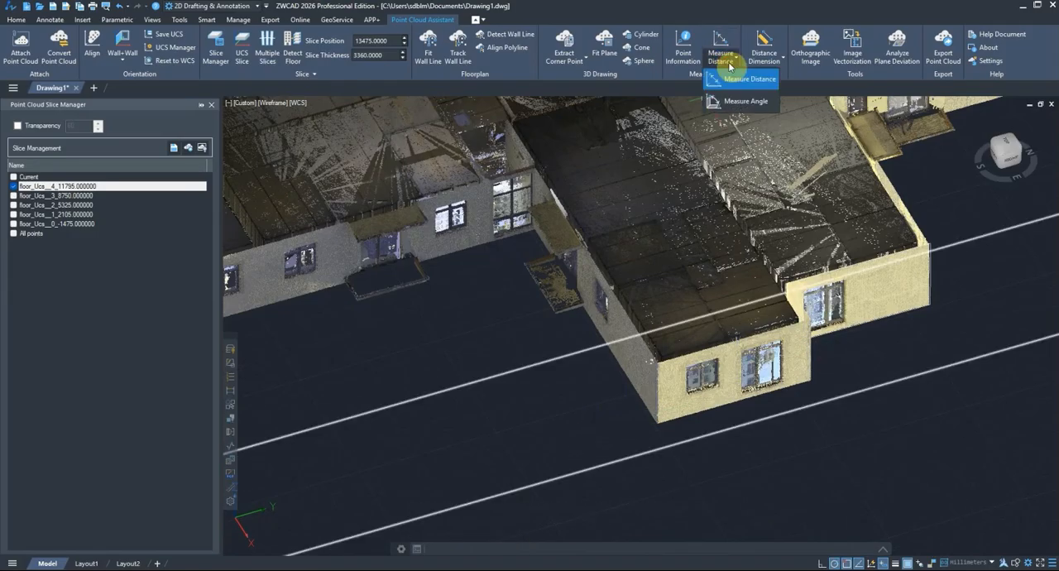
pyautogui.click(743, 101)
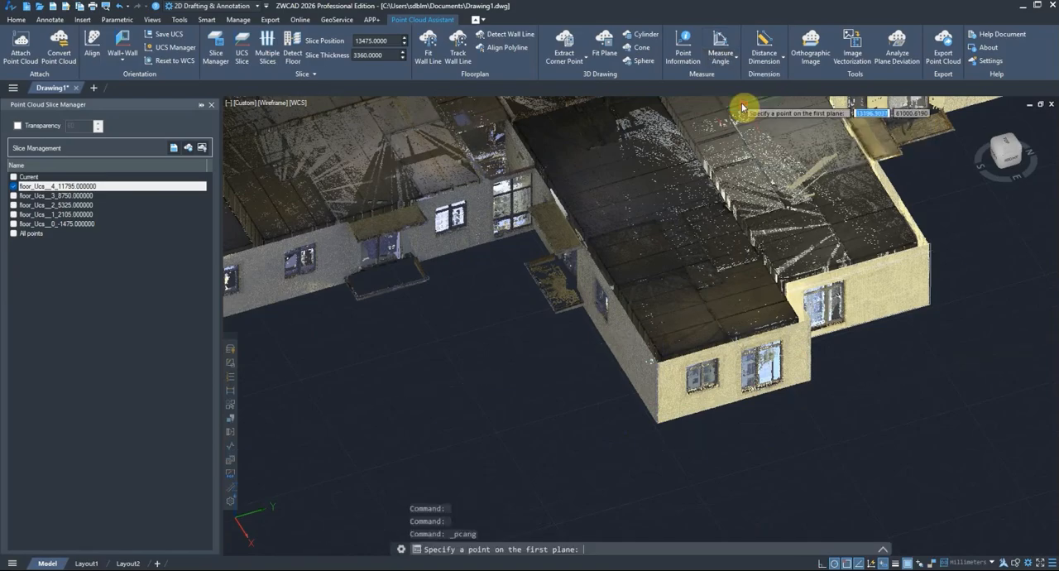
pyautogui.scroll(2, 642, 356)
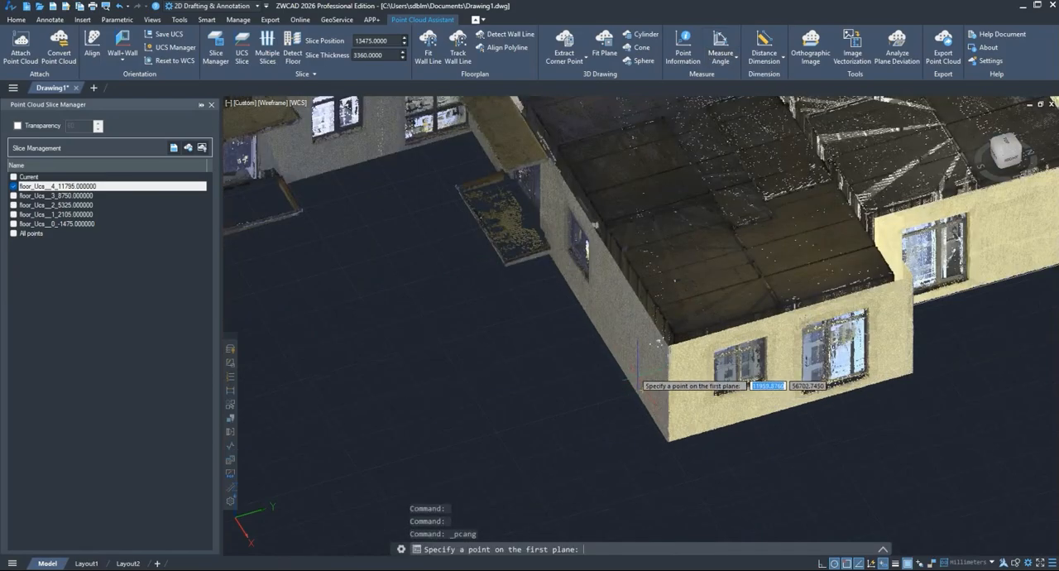
pyautogui.click(639, 369)
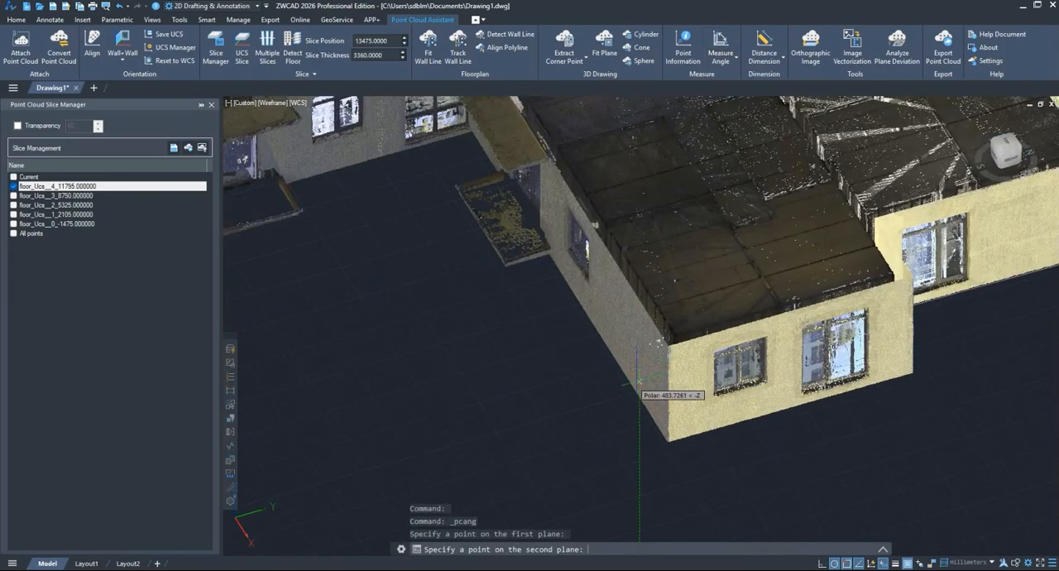
pyautogui.click(692, 389)
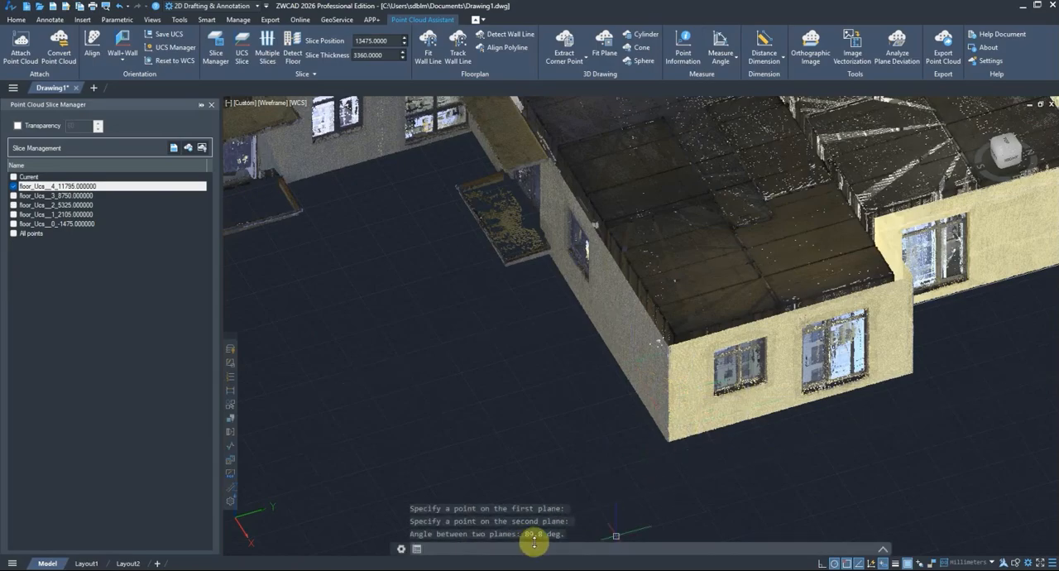
# Step: Measure the angle between the two yellow walls that meet at the recess's inner corner
pyautogui.moveTo(756, 391); pyautogui.dragTo(601, 385, button='middle')
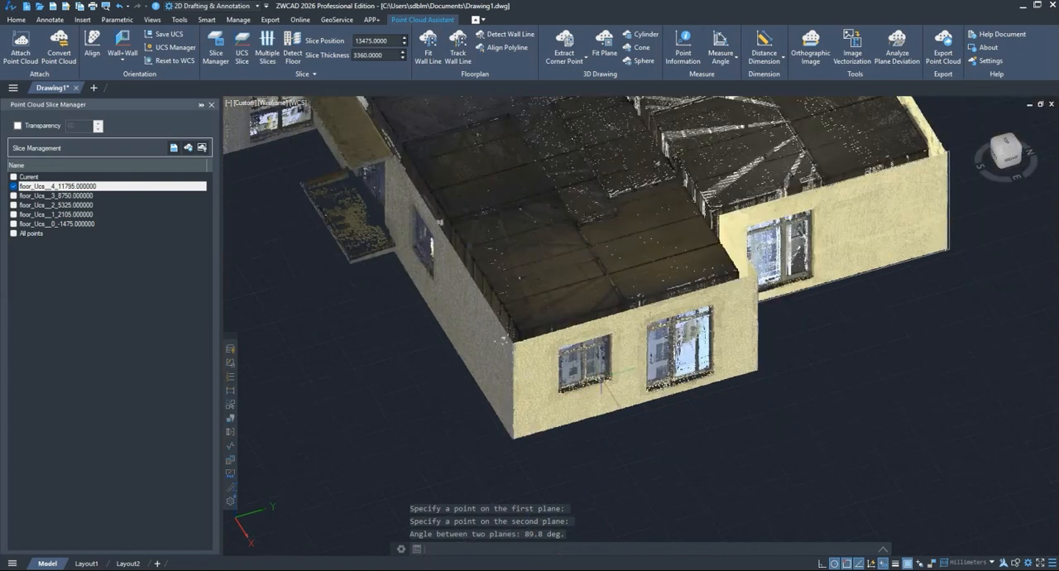
pyautogui.keyDown('shift'); pyautogui.moveTo(815, 364); pyautogui.dragTo(669, 382, button='middle'); pyautogui.keyUp('shift')
pyautogui.scroll(5, 642, 397)
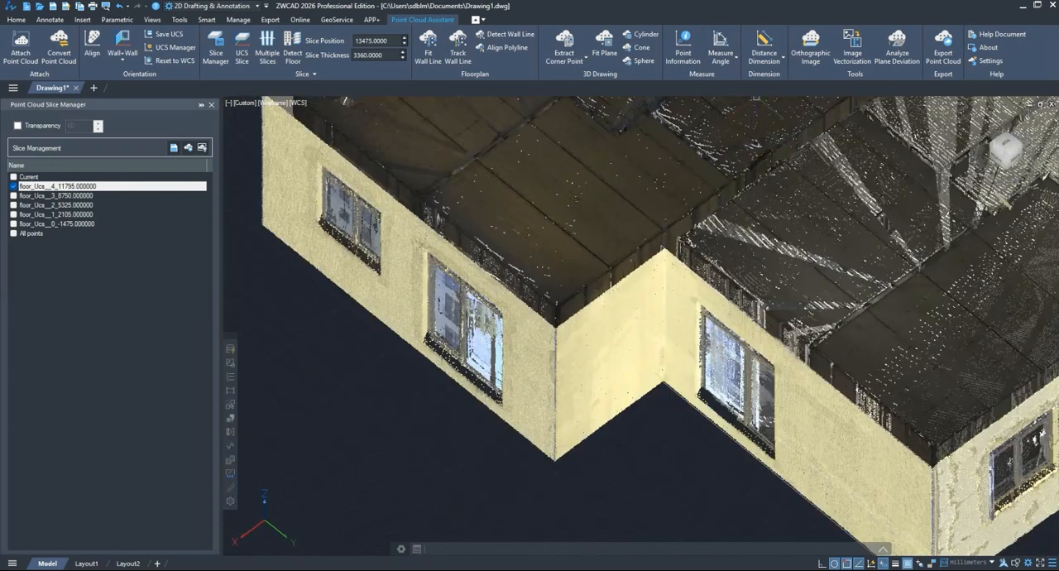
pyautogui.click(722, 40)
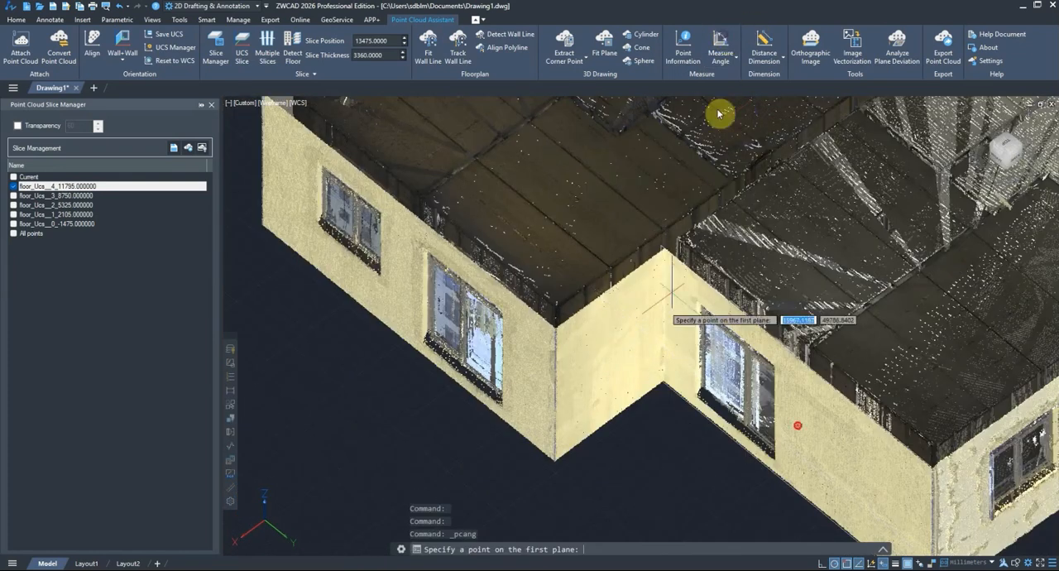
pyautogui.click(691, 337)
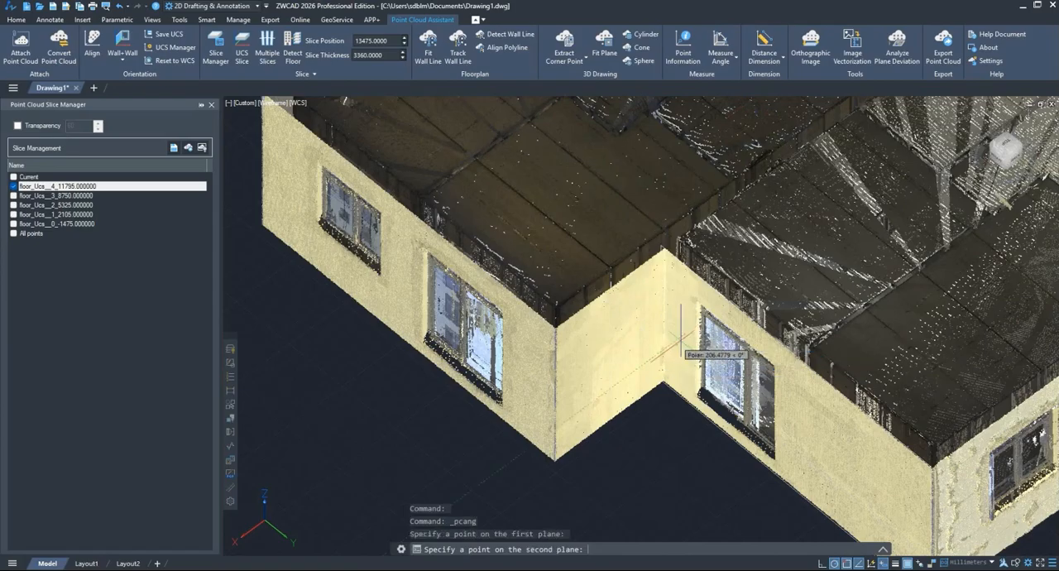
pyautogui.click(633, 338)
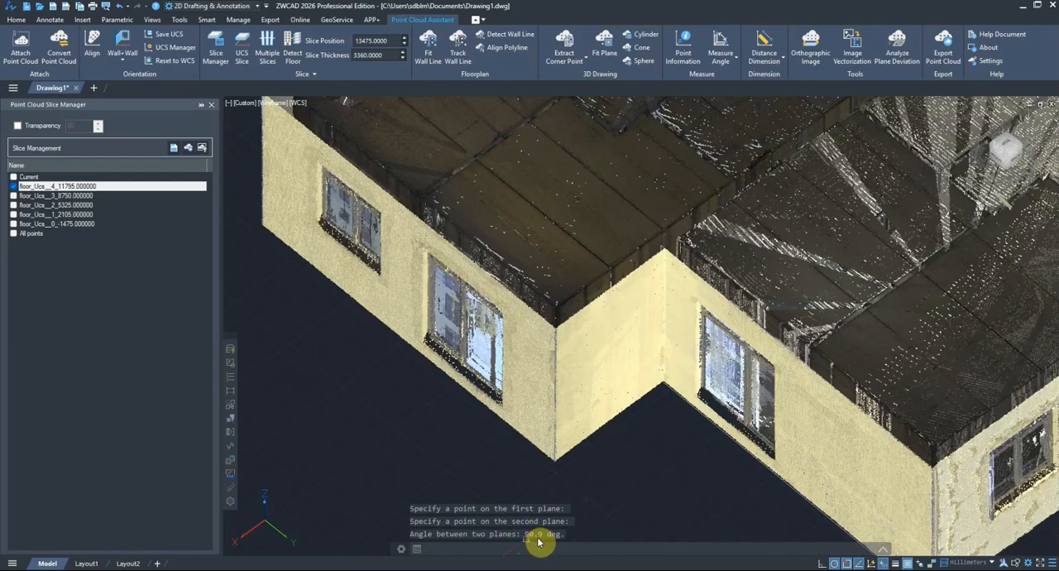
# Step: Add a Distance Dimension from a point on the gray side wall to a point on the yellow recess wall
pyautogui.scroll(-2, 545, 384)
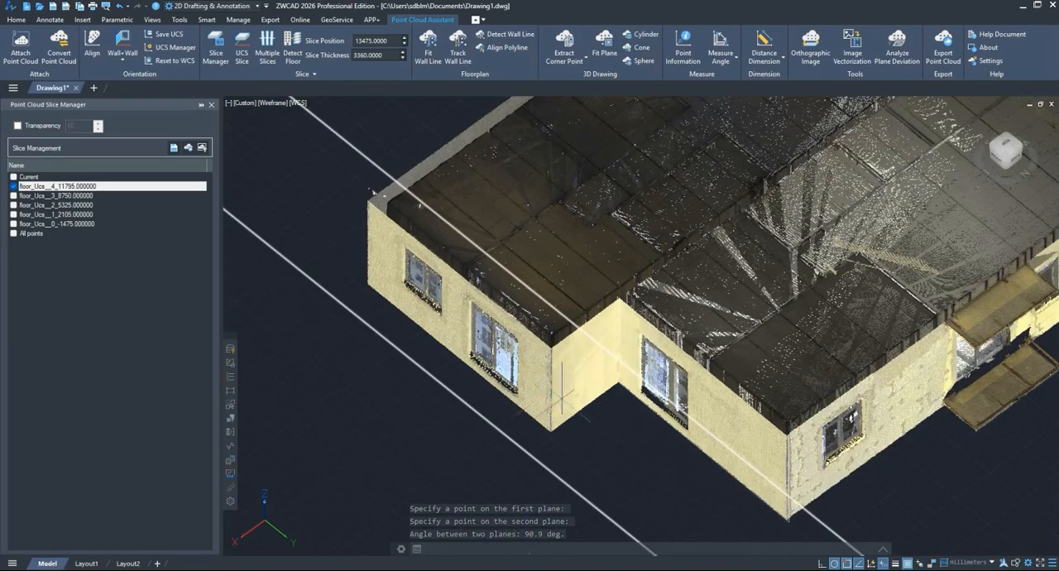
pyautogui.moveTo(611, 334); pyautogui.dragTo(542, 365, button='middle')
pyautogui.scroll(-2, 540, 365)
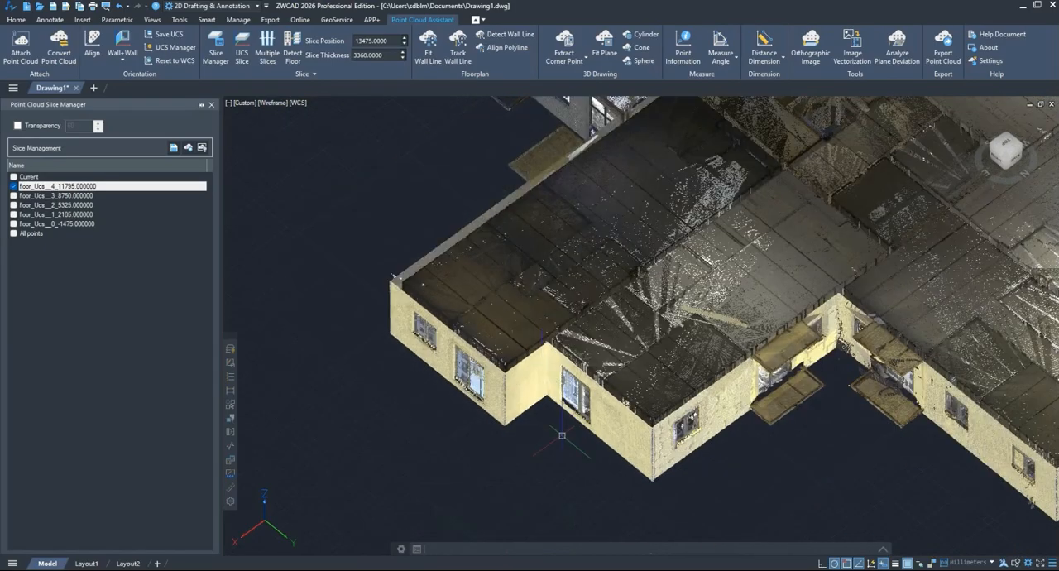
pyautogui.keyDown('shift'); pyautogui.moveTo(562, 436); pyautogui.dragTo(610, 387, button='middle'); pyautogui.keyUp('shift')
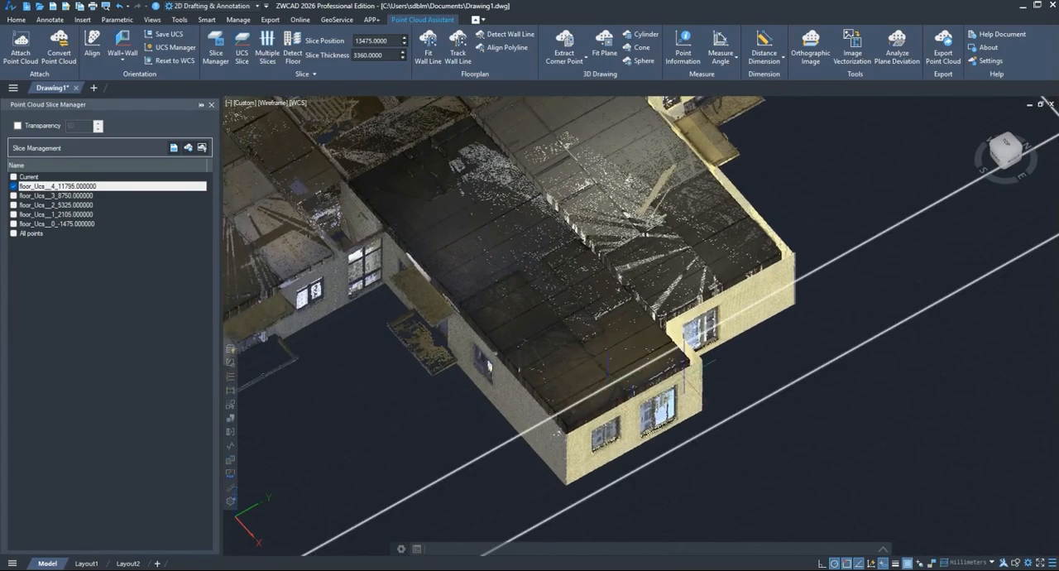
pyautogui.click(780, 60)
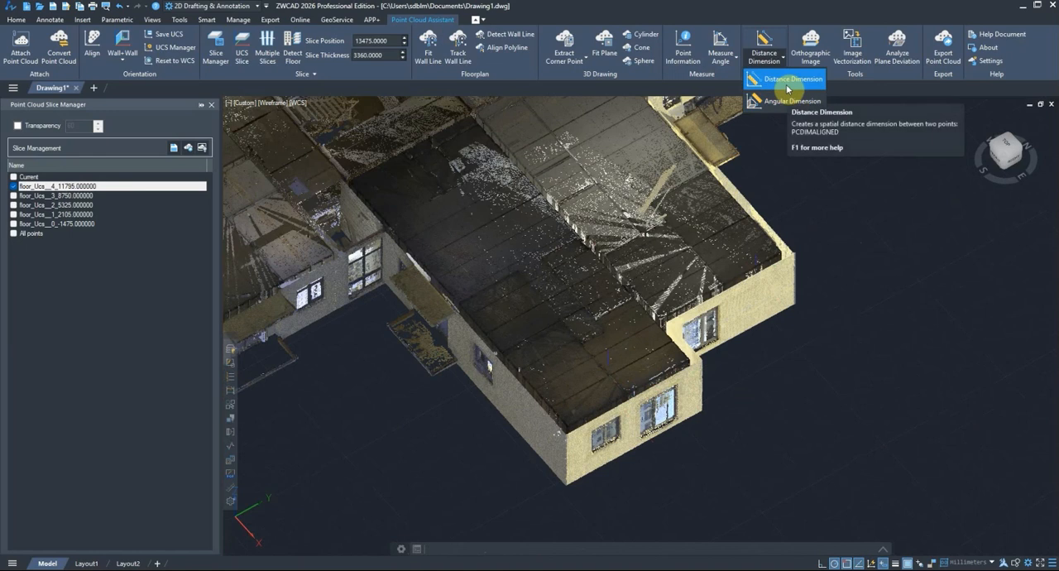
pyautogui.click(787, 82)
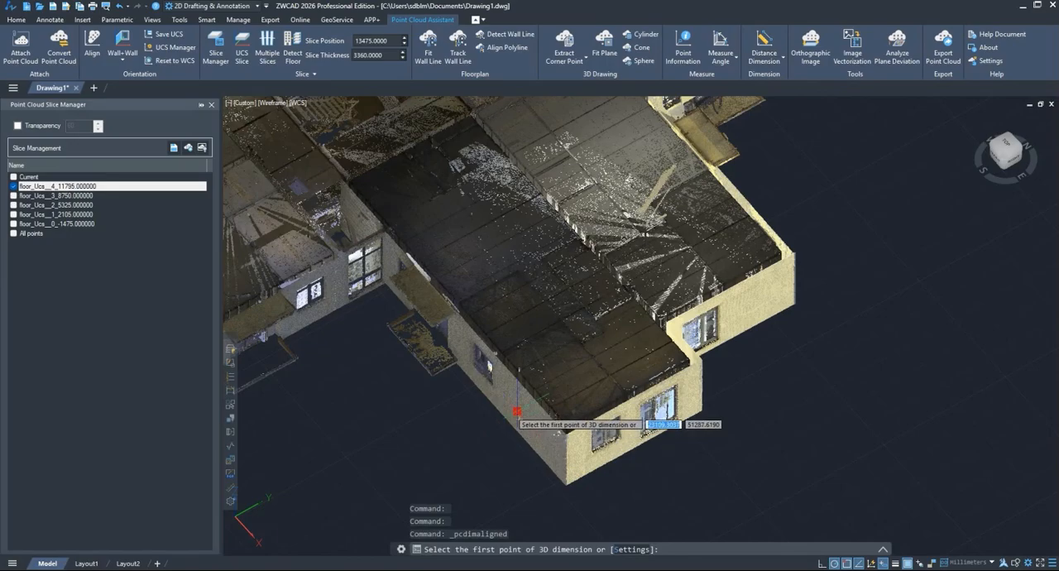
pyautogui.click(519, 417)
pyautogui.moveTo(654, 452); pyautogui.dragTo(643, 399, button='middle')
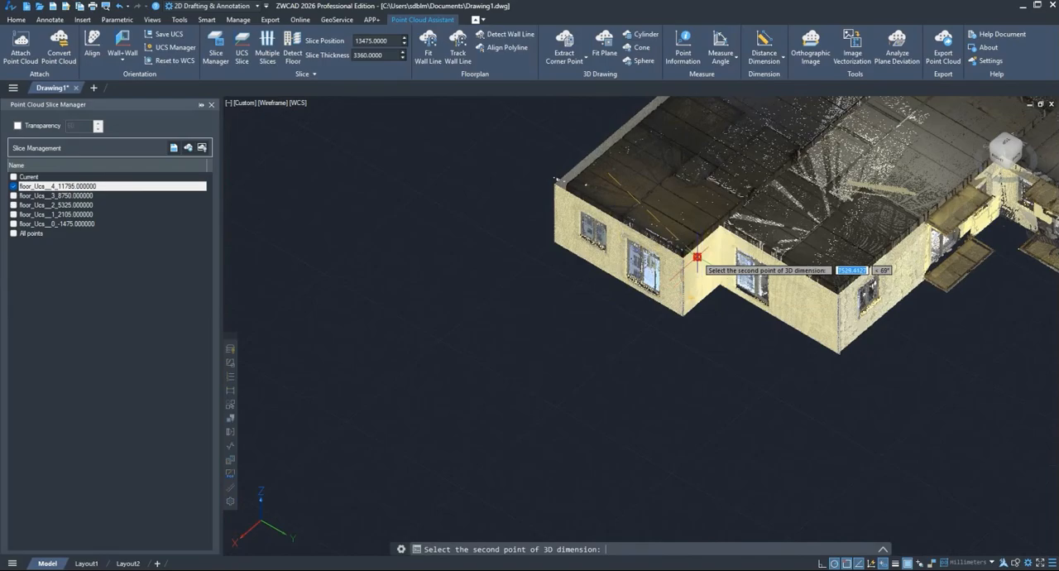
pyautogui.press('Escape')
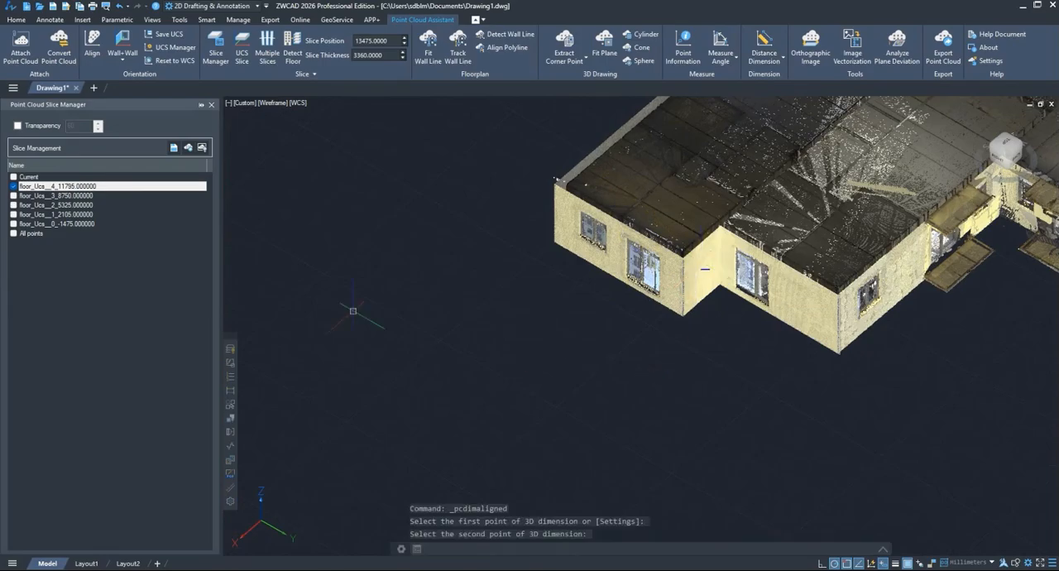
# Step: Hide slice floor_Ucs__4_11795.000000 to examine the dimension's aligned, X, Y and Z lines, and show the slice again
pyautogui.click(14, 186)
pyautogui.scroll(5, 667, 213)
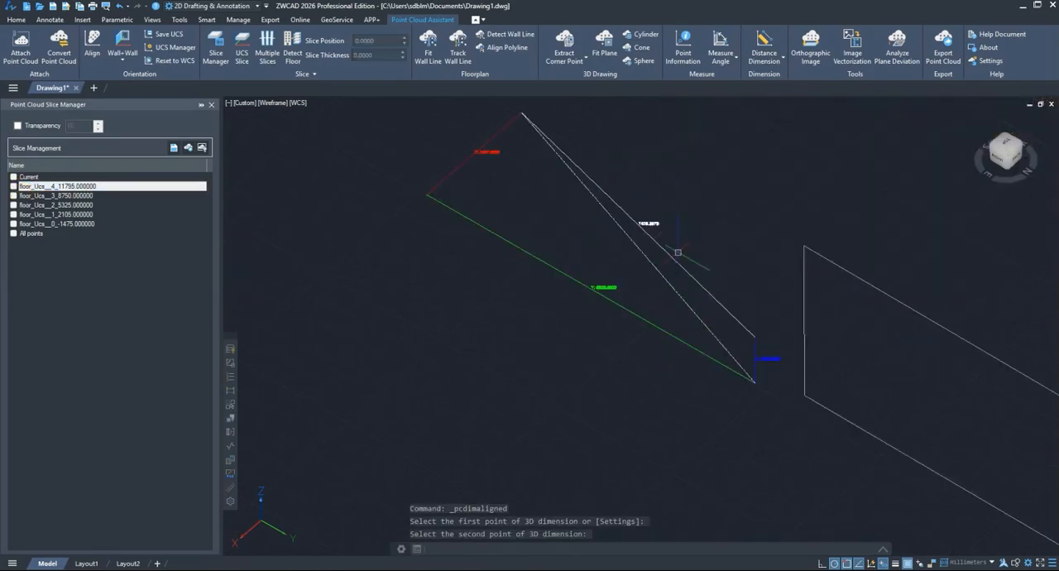
pyautogui.keyDown('shift'); pyautogui.moveTo(672, 359); pyautogui.dragTo(902, 341, button='middle'); pyautogui.keyUp('shift')
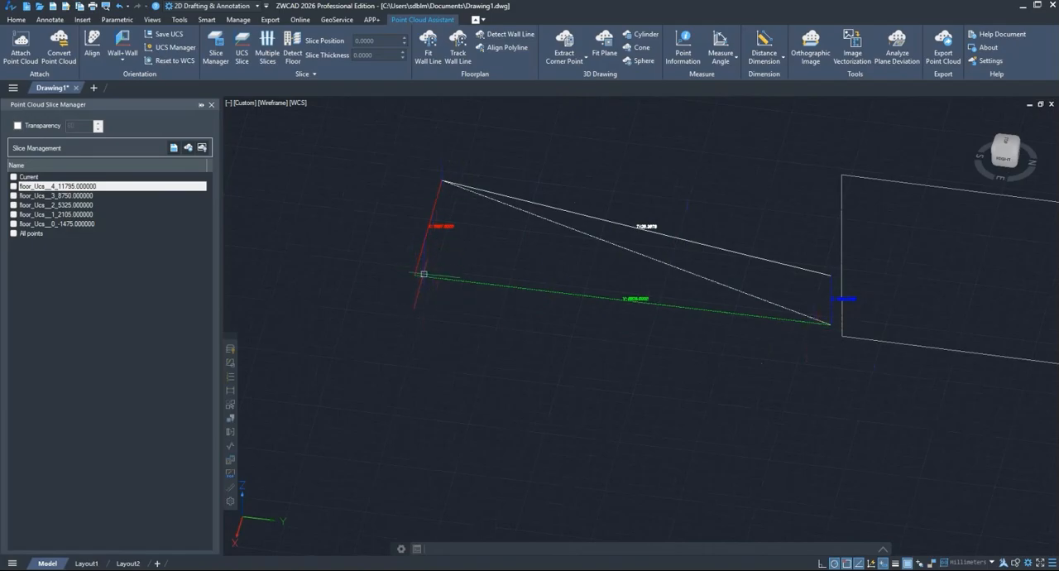
pyautogui.moveTo(612, 334); pyautogui.dragTo(581, 368, button='middle')
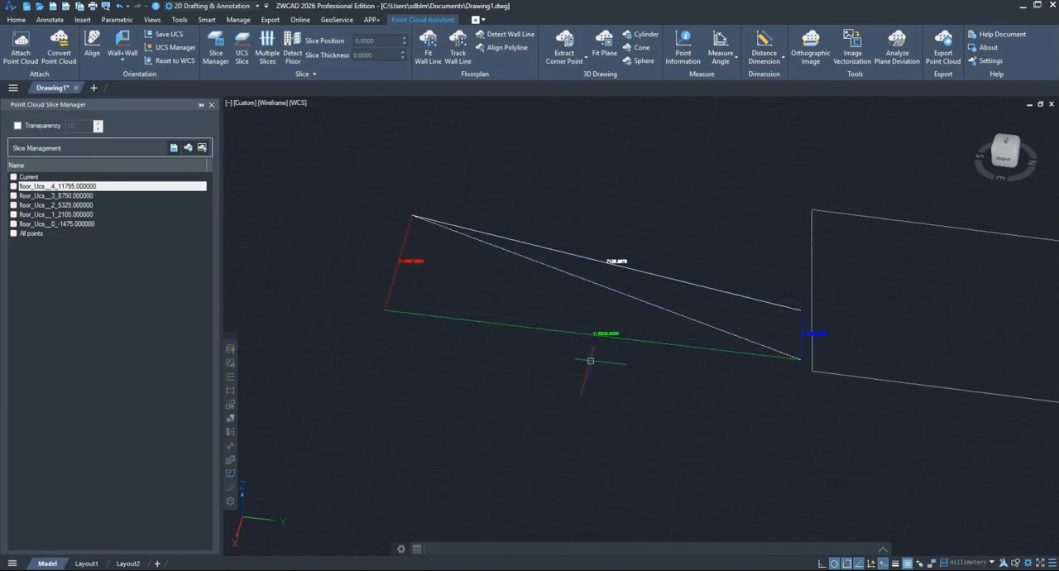
pyautogui.hotkey('ctrl', 'z')
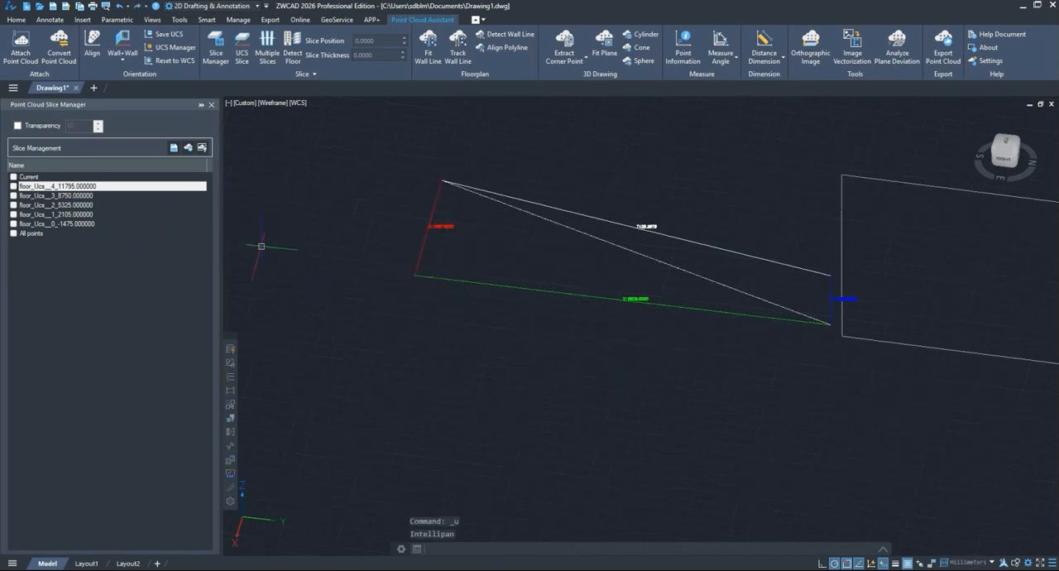
pyautogui.keyDown('shift'); pyautogui.moveTo(261, 246); pyautogui.dragTo(261, 246, button='middle'); pyautogui.keyUp('shift')
pyautogui.click(13, 187)
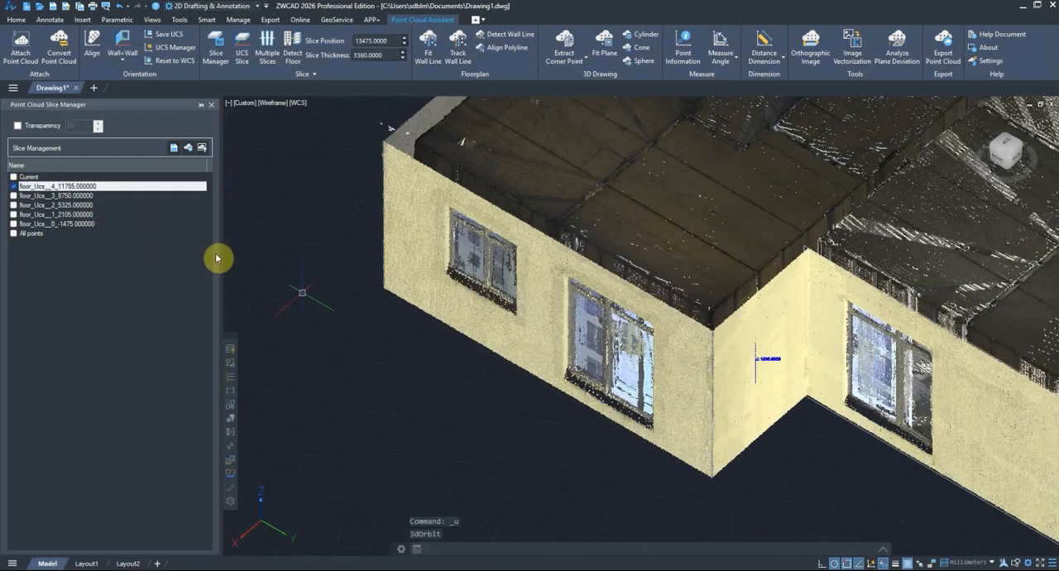
# Step: Place a new Distance Dimension between a point on the gray side wall and a point on the yellow recess wall
pyautogui.scroll(-5, 736, 391)
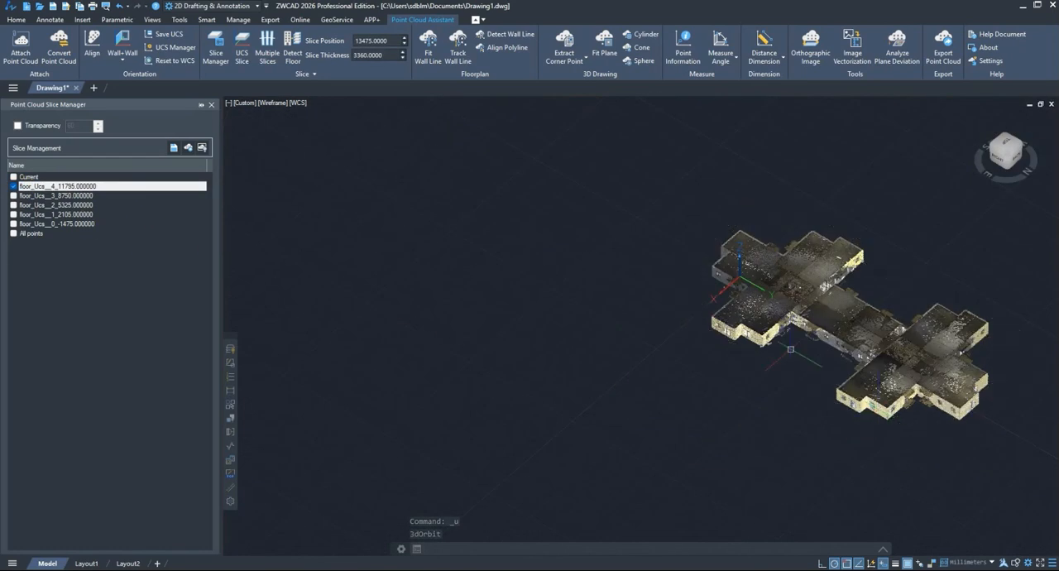
pyautogui.scroll(6, 899, 403)
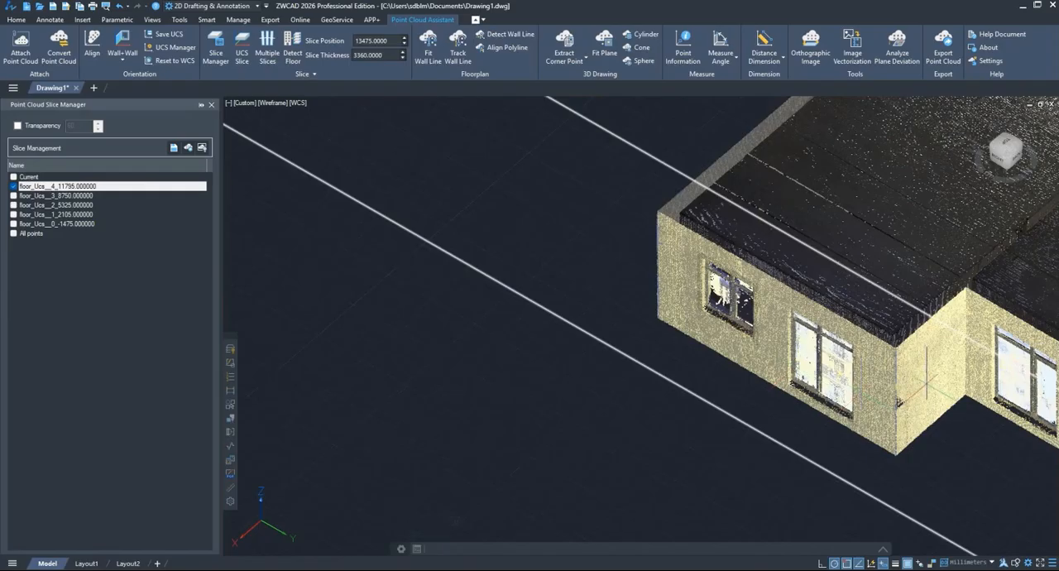
pyautogui.moveTo(919, 386); pyautogui.dragTo(574, 341, button='middle')
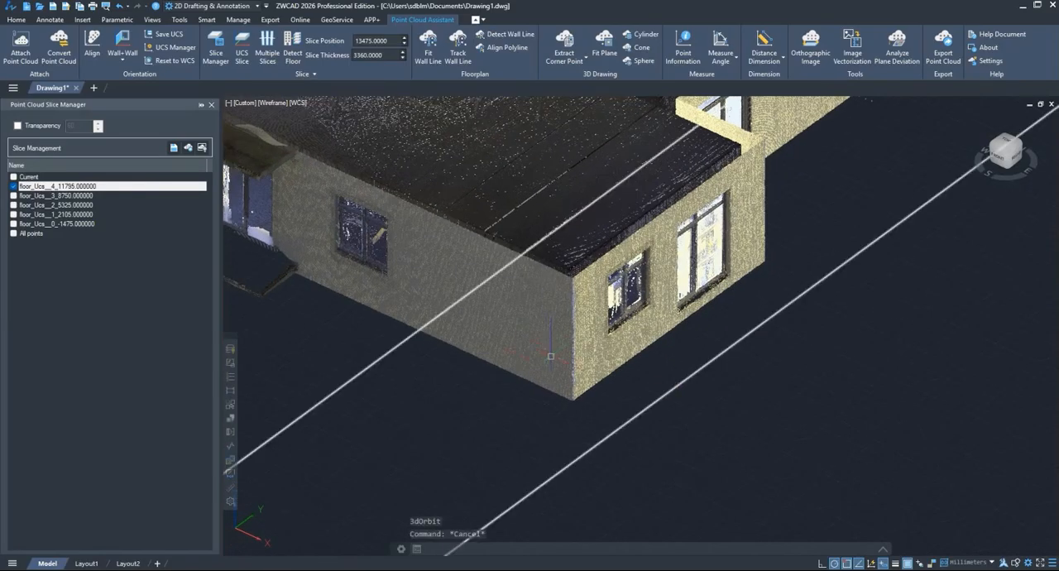
pyautogui.click(764, 46)
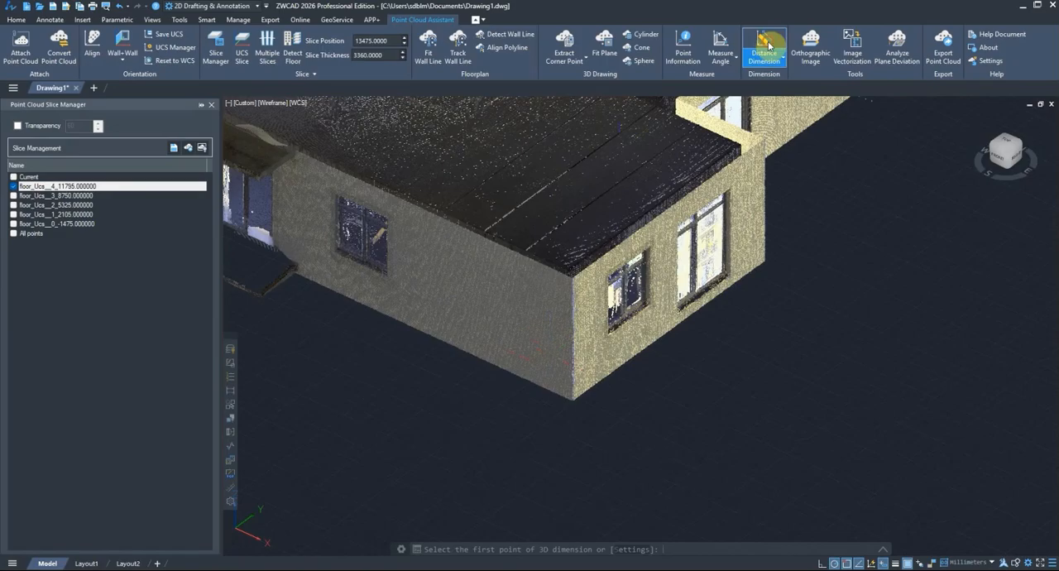
pyautogui.click(461, 323)
pyautogui.keyDown('shift'); pyautogui.moveTo(732, 375); pyautogui.dragTo(602, 416, button='middle'); pyautogui.keyUp('shift')
pyautogui.scroll(-7, 611, 391)
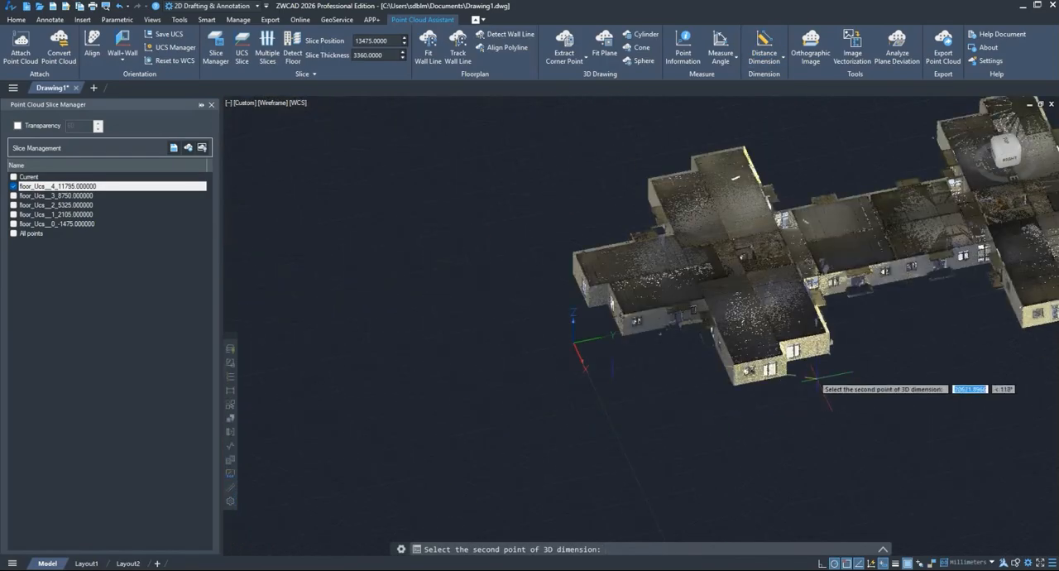
pyautogui.scroll(5, 792, 384)
pyautogui.moveTo(792, 383)
pyautogui.keyDown('shift'); pyautogui.mouseDown(button='middle')
pyautogui.moveTo(788, 362)
pyautogui.moveTo(708, 373)
pyautogui.mouseUp(button='middle'); pyautogui.keyUp('shift')
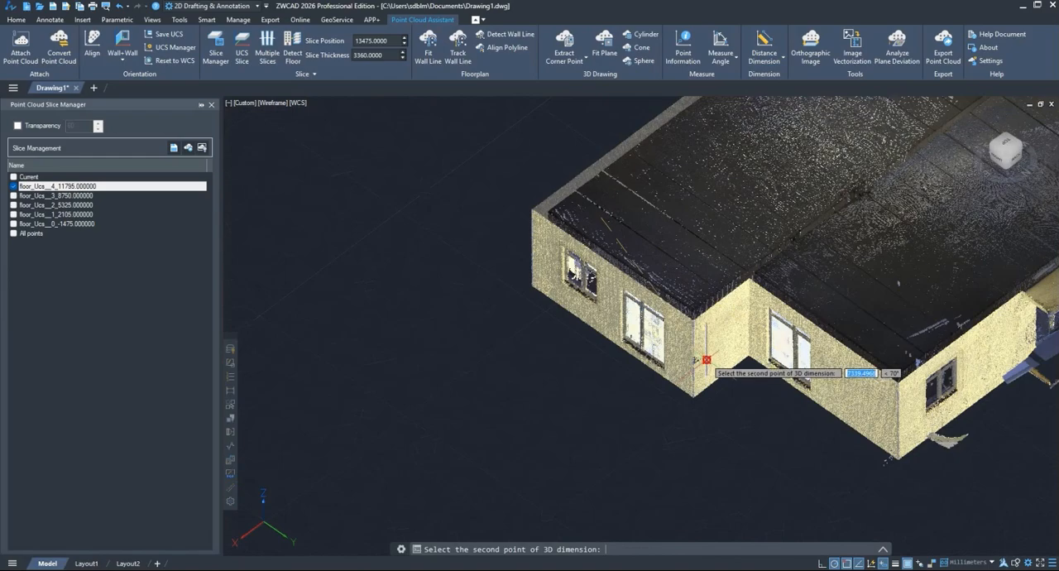
pyautogui.click(717, 350)
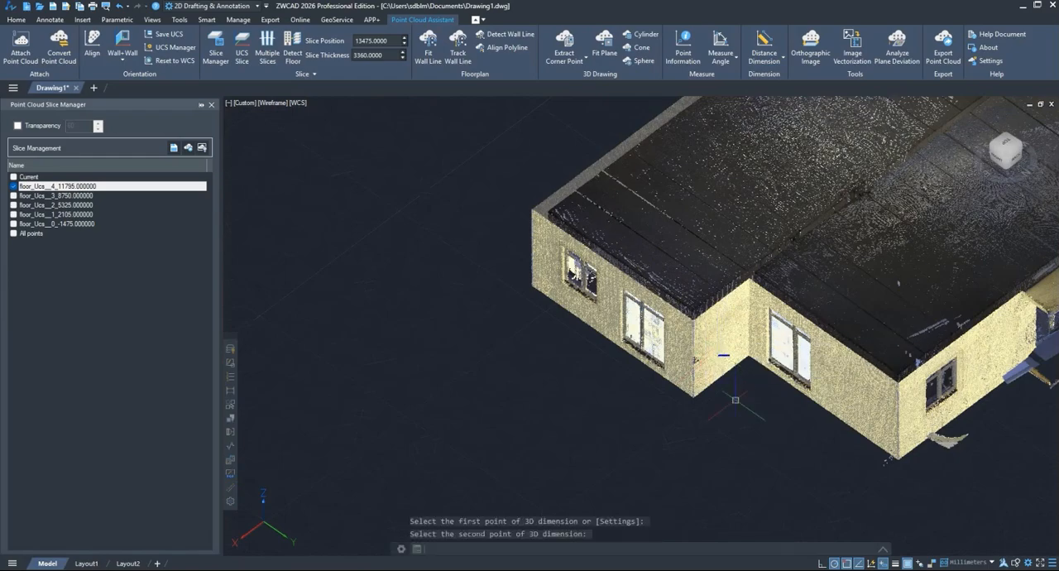
# Step: Hide slice floor_Ucs__4_11795.000000 to inspect the new dimension's X, Y, Z and aligned lines and labels, and show the slice again
pyautogui.click(13, 186)
pyautogui.keyDown('shift'); pyautogui.moveTo(676, 364); pyautogui.dragTo(714, 421, button='middle'); pyautogui.keyUp('shift')
pyautogui.scroll(3, 673, 313)
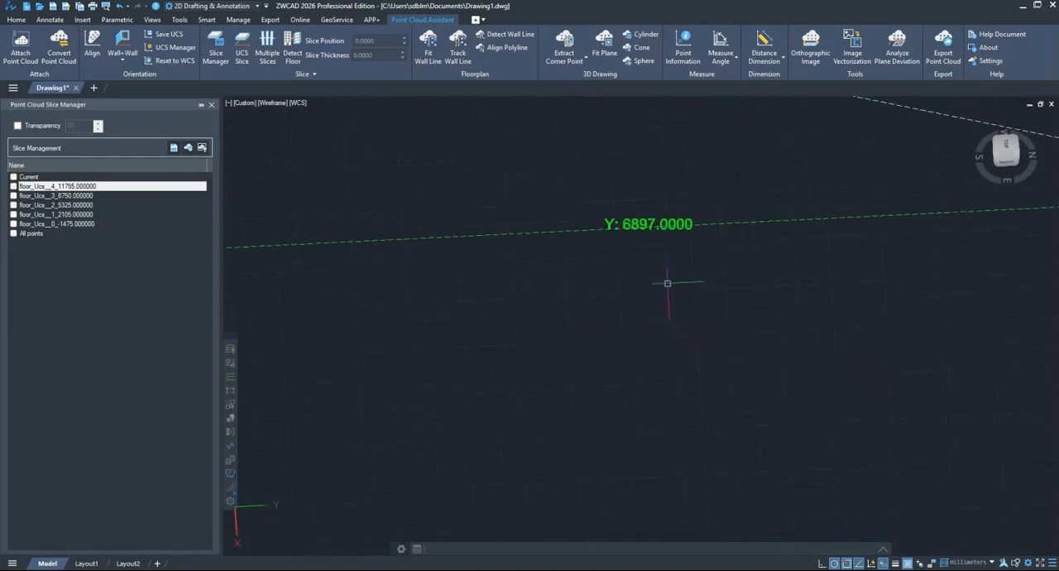
pyautogui.scroll(-2, 624, 296)
pyautogui.scroll(-2, 607, 303)
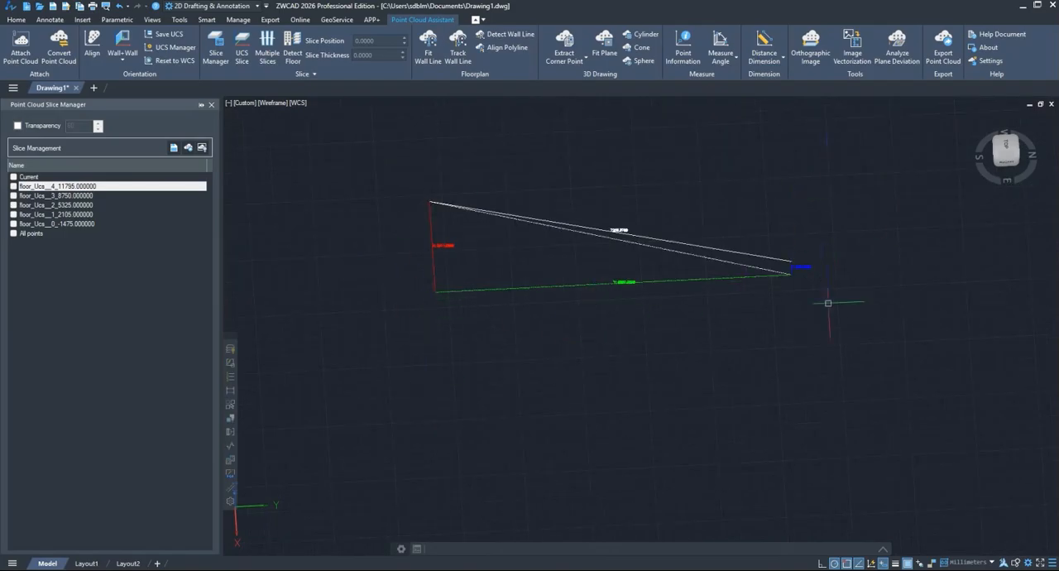
pyautogui.moveTo(739, 359); pyautogui.dragTo(566, 268, button='middle')
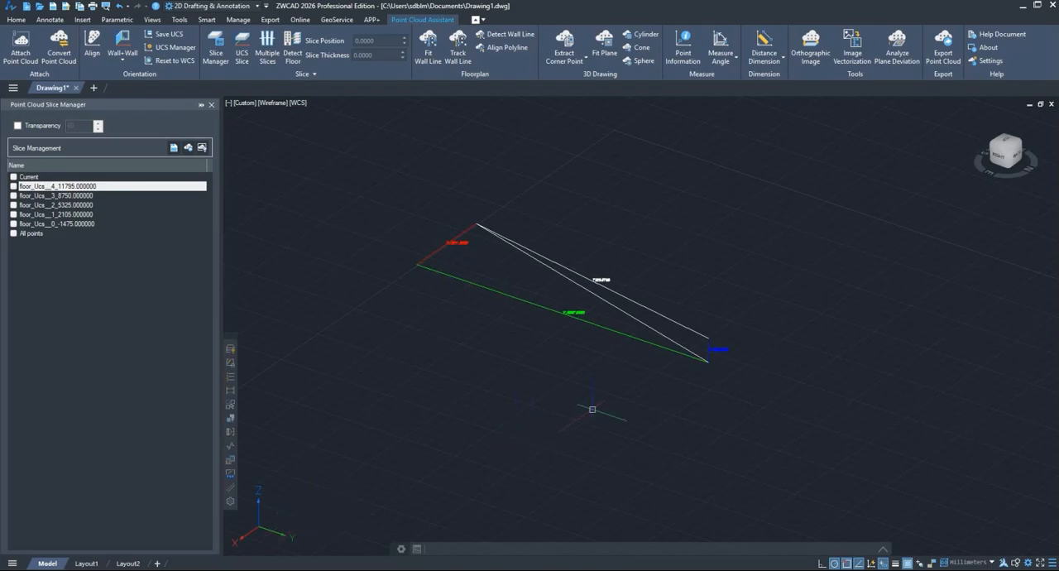
pyautogui.click(13, 186)
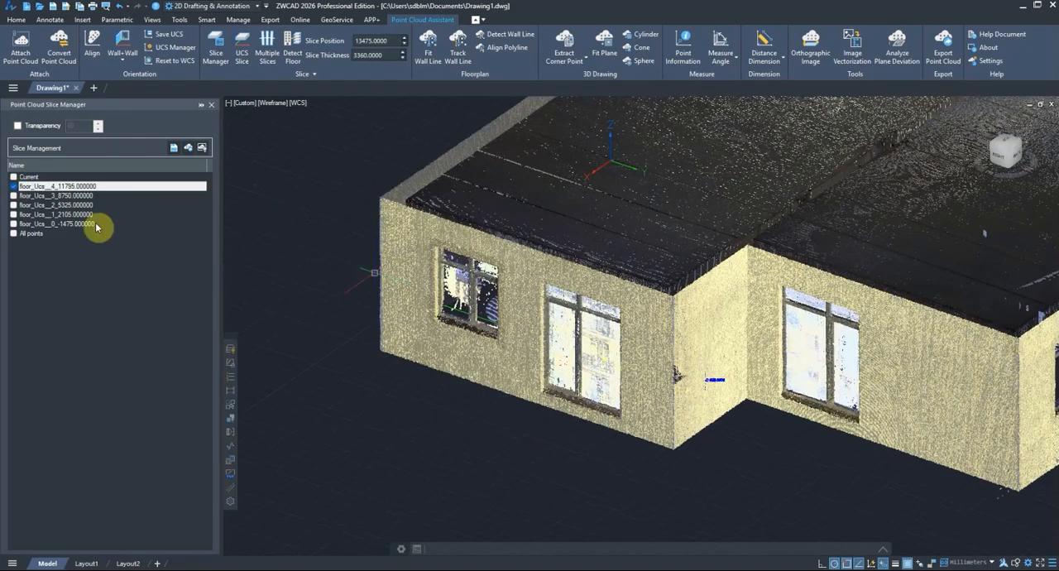
# Step: Add an Angular Dimension between the yellow front wall and the adjoining yellow side wall at the building's outer corner
pyautogui.click(782, 60)
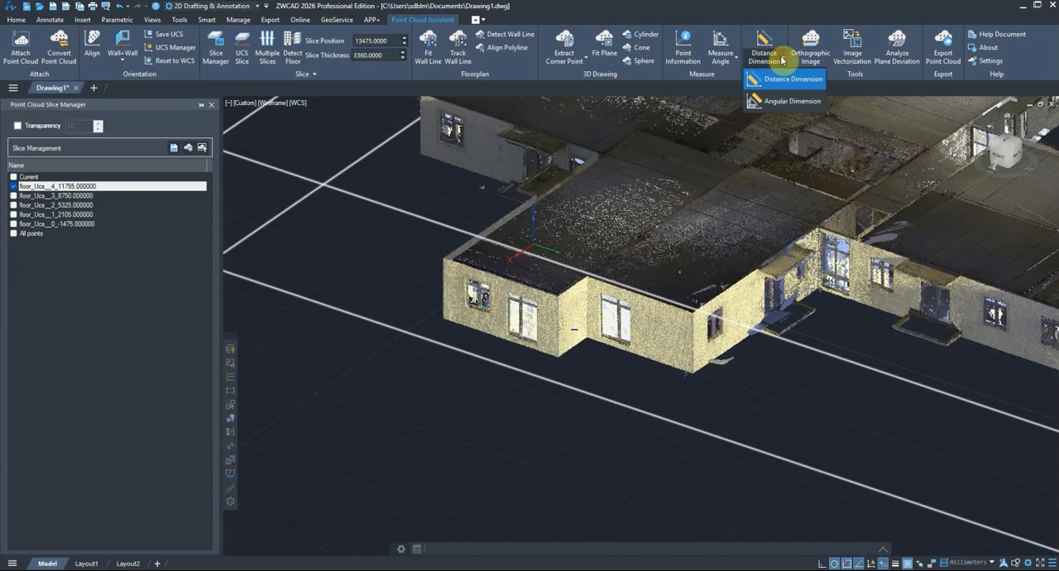
pyautogui.click(780, 102)
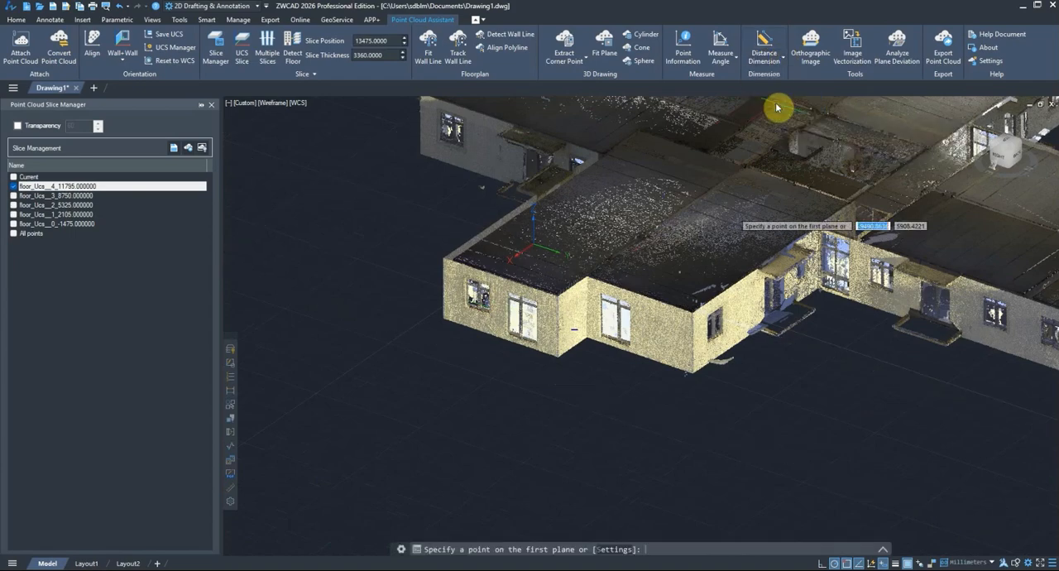
pyautogui.scroll(5, 666, 368)
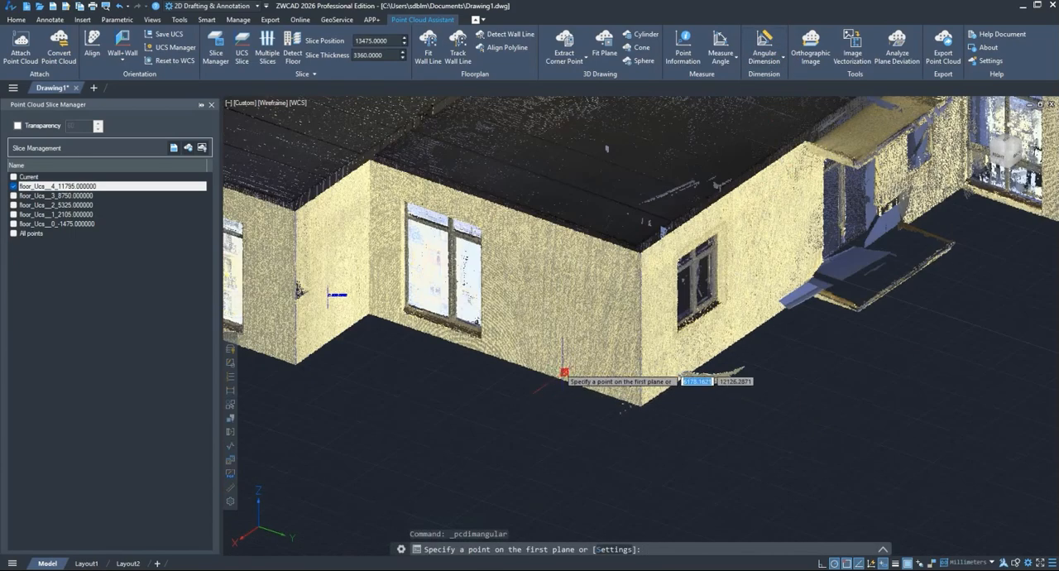
pyautogui.click(564, 373)
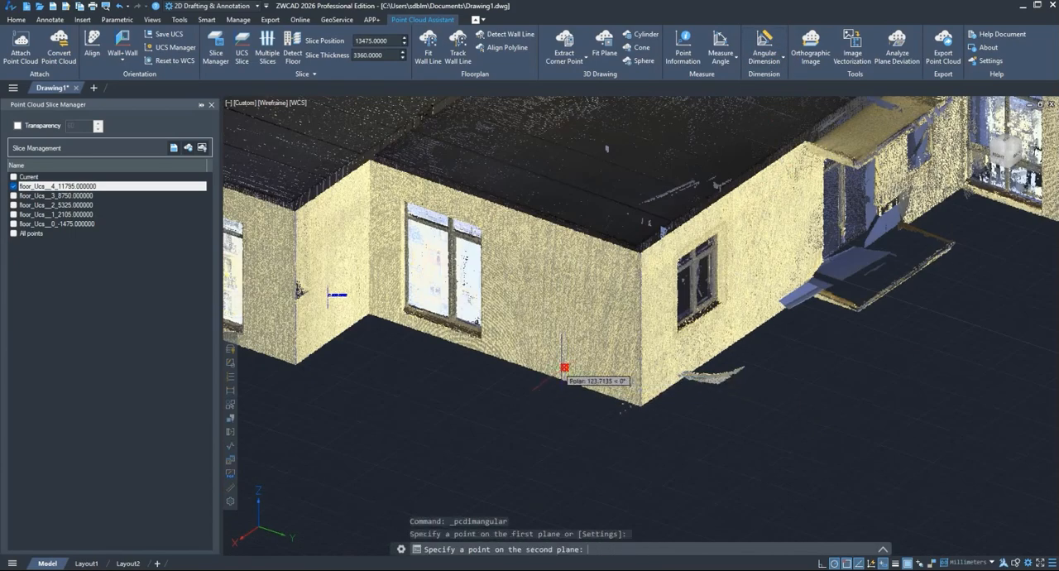
pyautogui.click(761, 216)
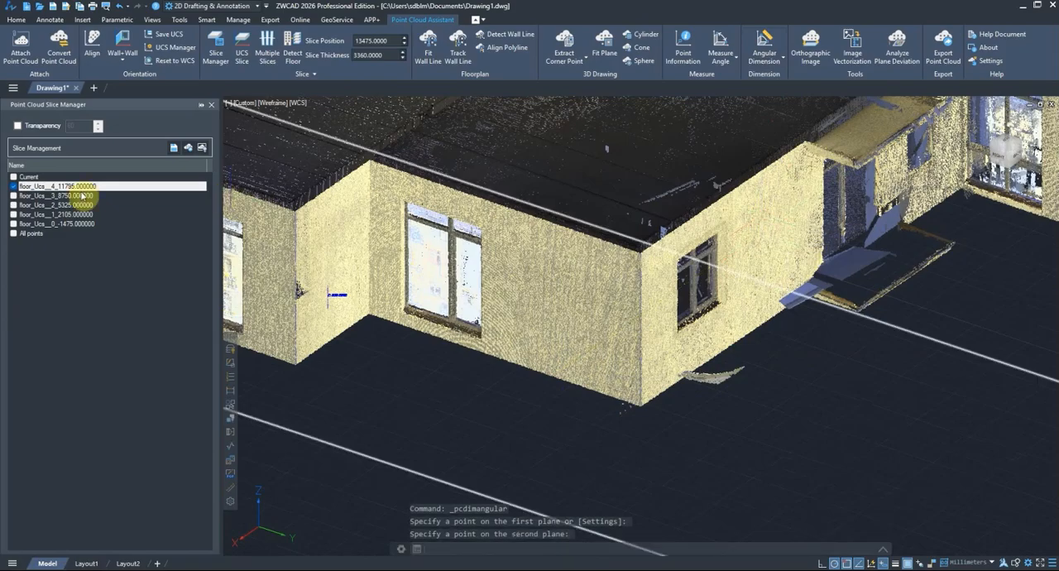
# Step: Hide slice floor_Ucs__4_11795.000000, examine the angular dimension's arc and label, and select the dimension to check its extent before clearing the selection
pyautogui.click(13, 186)
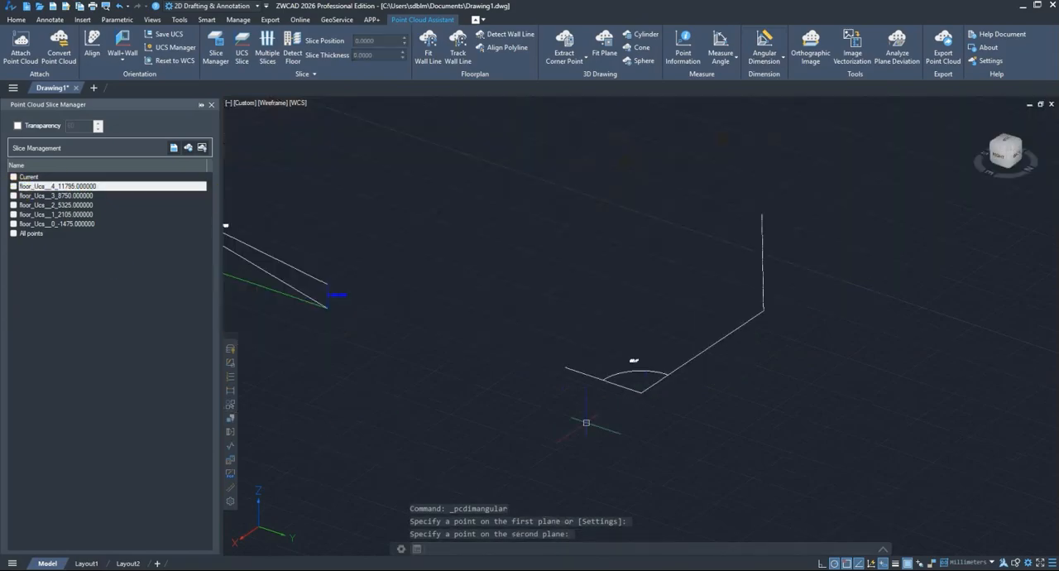
pyautogui.scroll(2, 659, 379)
pyautogui.scroll(2, 614, 369)
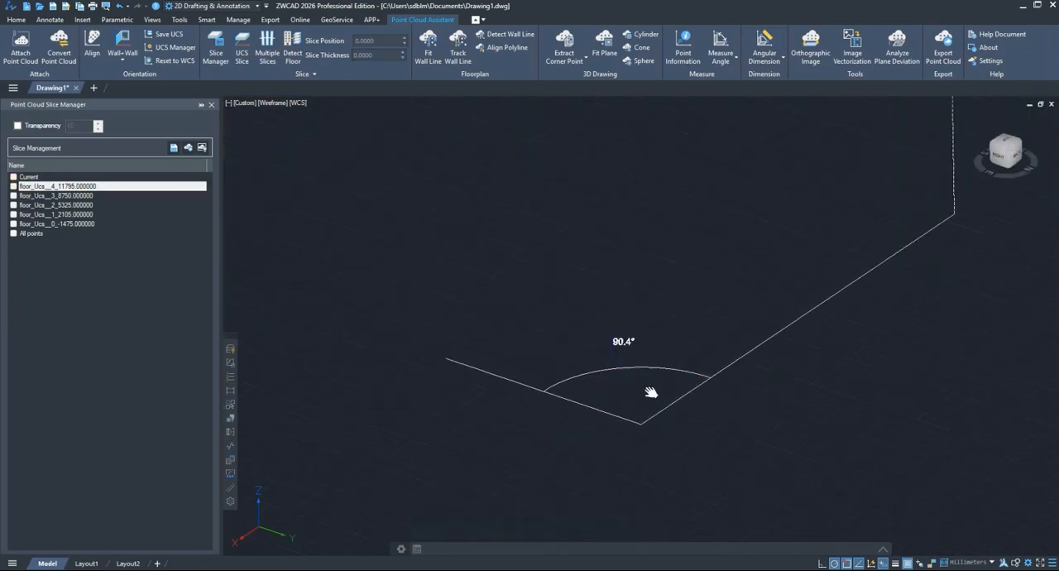
pyautogui.moveTo(650, 391); pyautogui.dragTo(597, 432, button='middle')
pyautogui.scroll(-2, 597, 431)
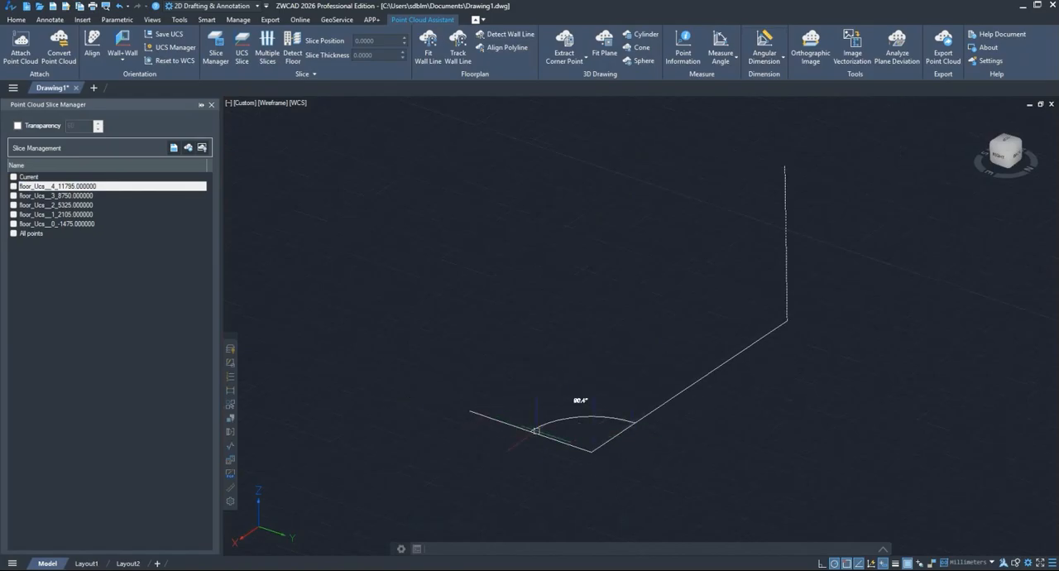
pyautogui.click(788, 256)
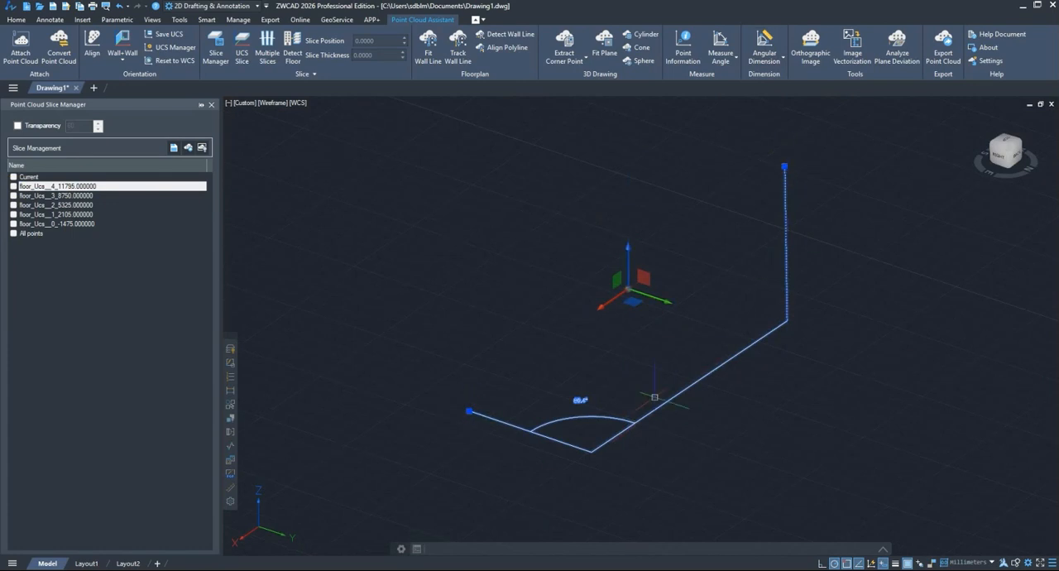
pyautogui.scroll(-2, 664, 336)
pyautogui.press('Escape')
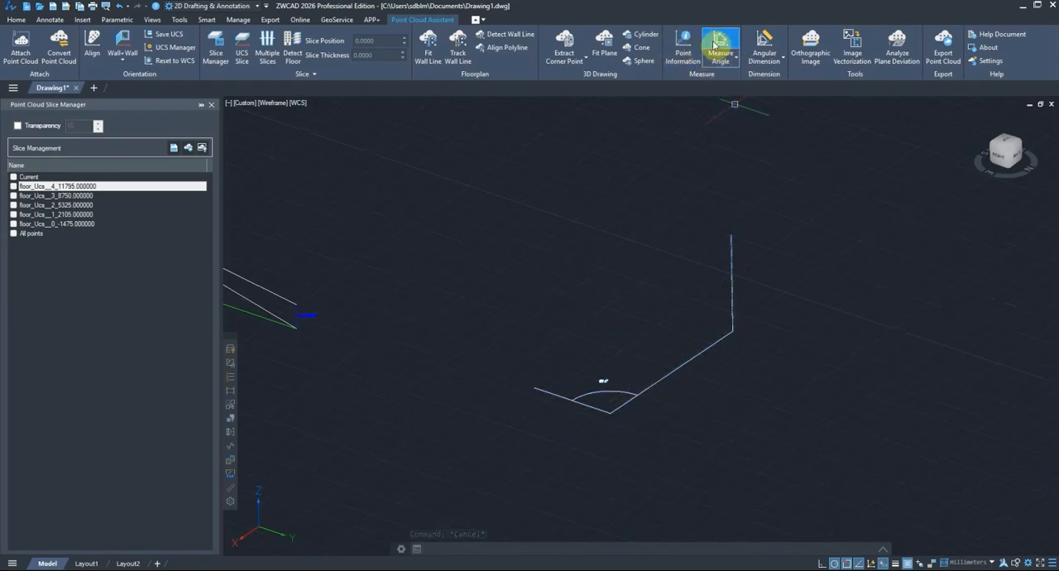
pyautogui.scroll(-4, 822, 283)
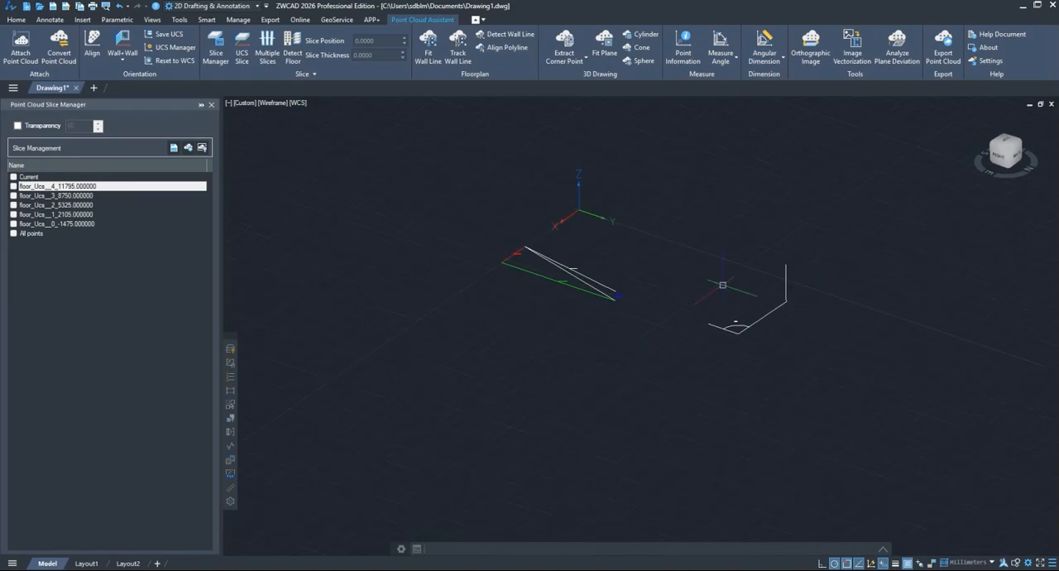
pyautogui.click(843, 377)
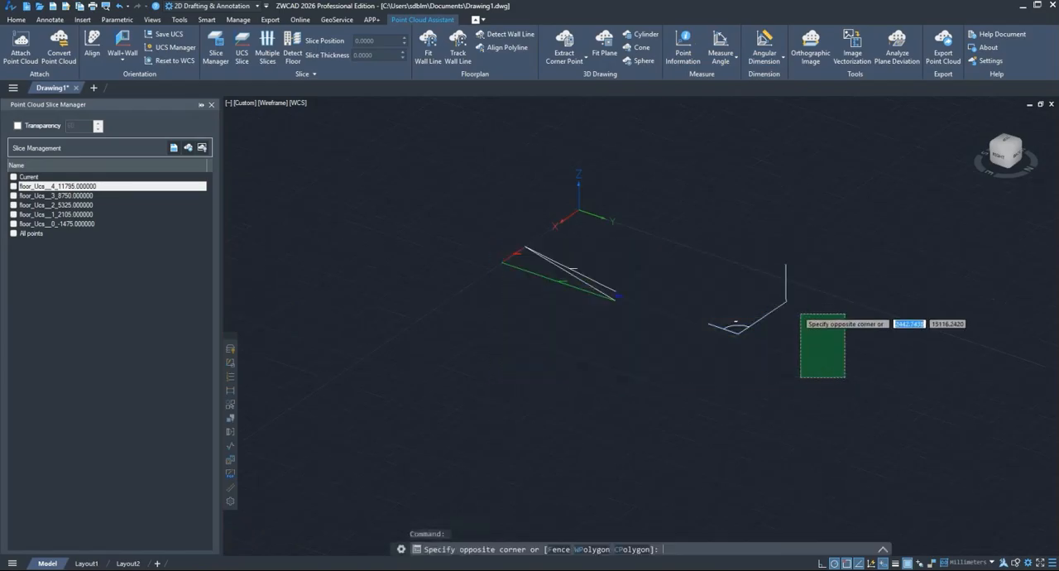
pyautogui.scroll(3, 742, 332)
pyautogui.scroll(-2, 742, 333)
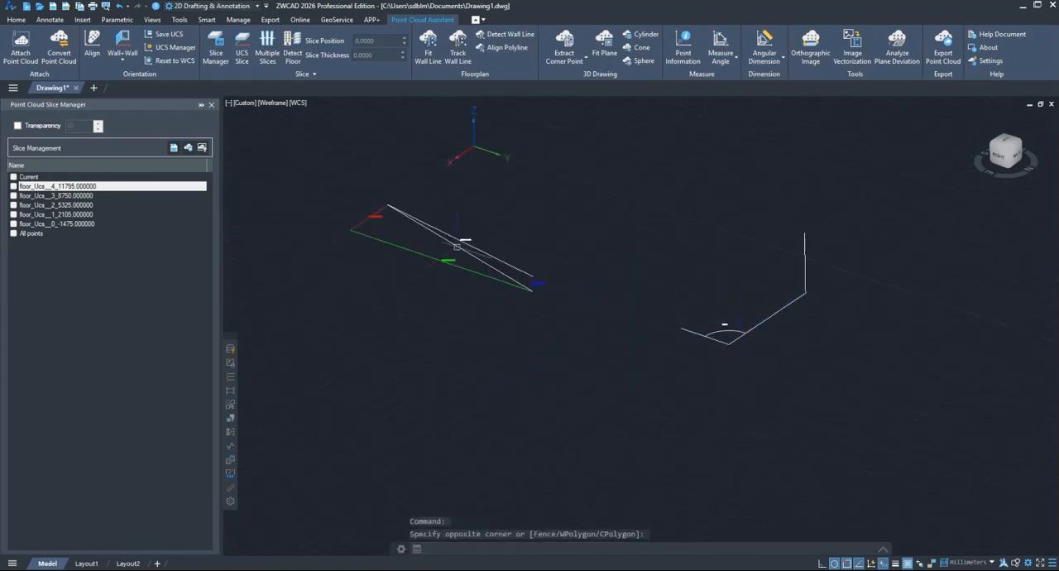
pyautogui.moveTo(680, 251); pyautogui.dragTo(662, 270, button='middle')
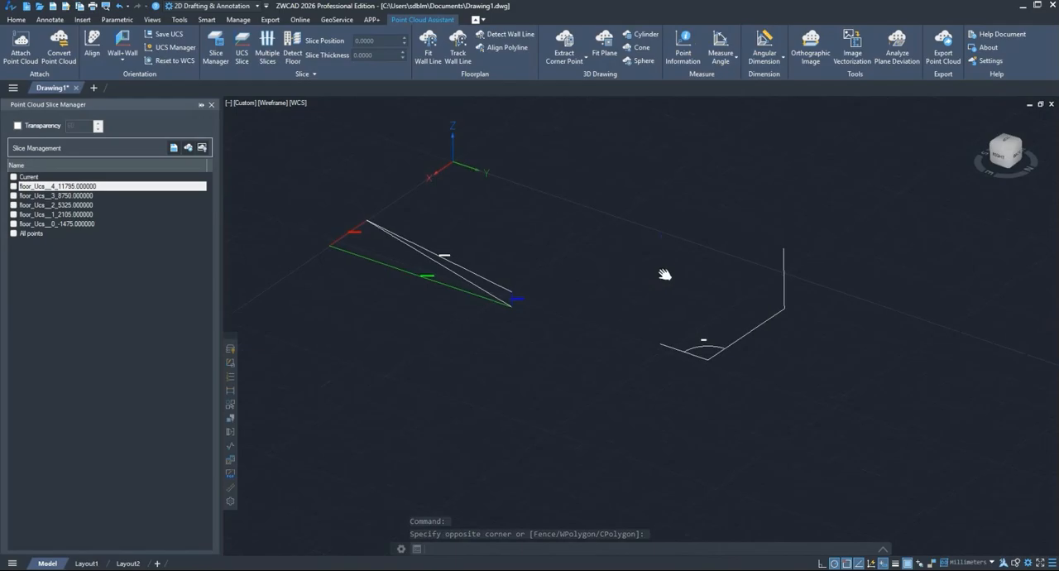